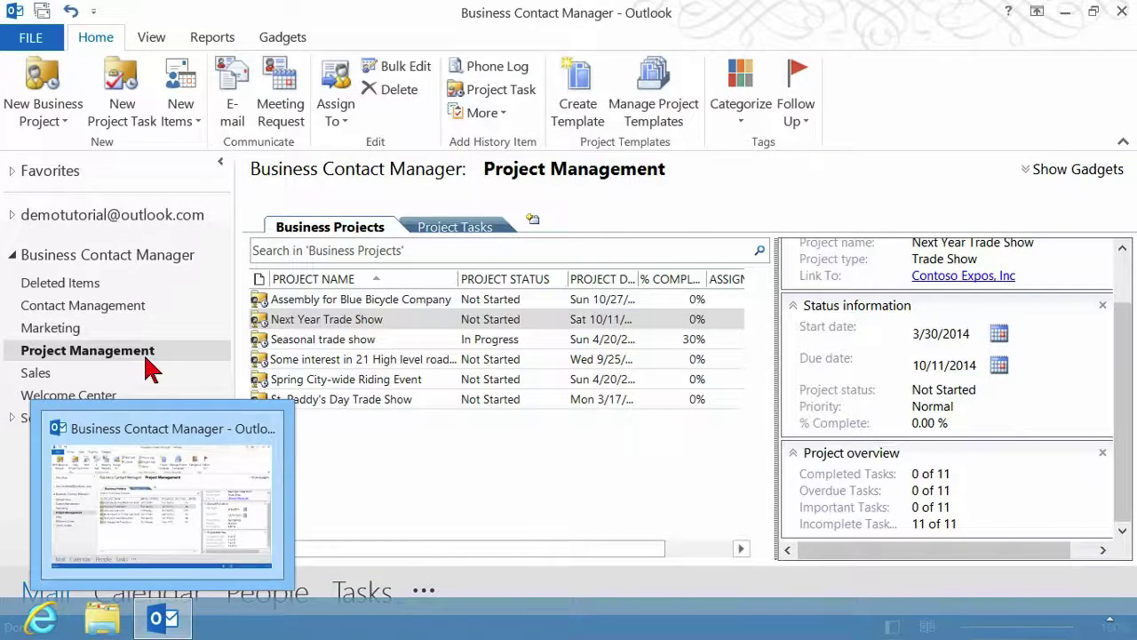
- Open Project Management and show its Project Tasks list
left_click(53, 354)
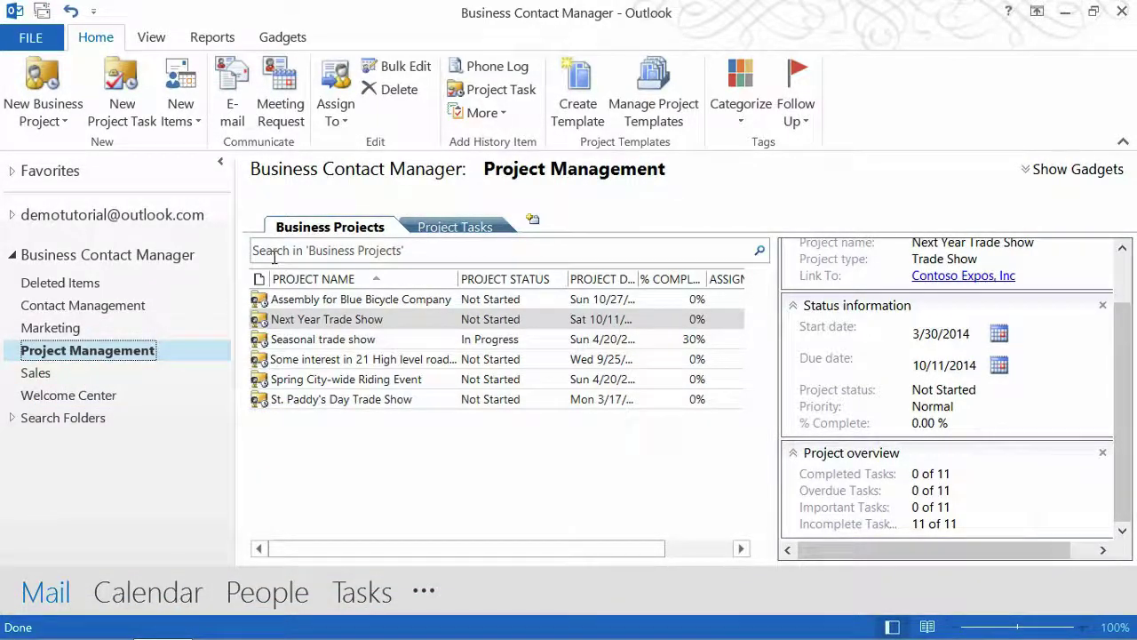
left_click(462, 233)
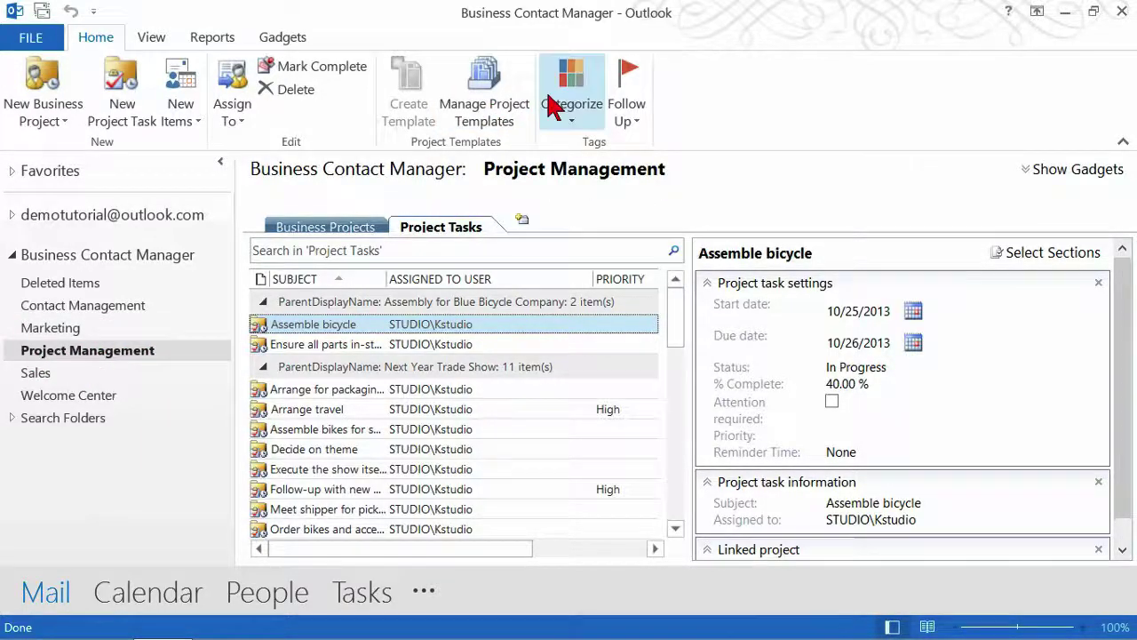
- Open Manage Project Templates and widen the Template Name column to read names in full
left_click(490, 105)
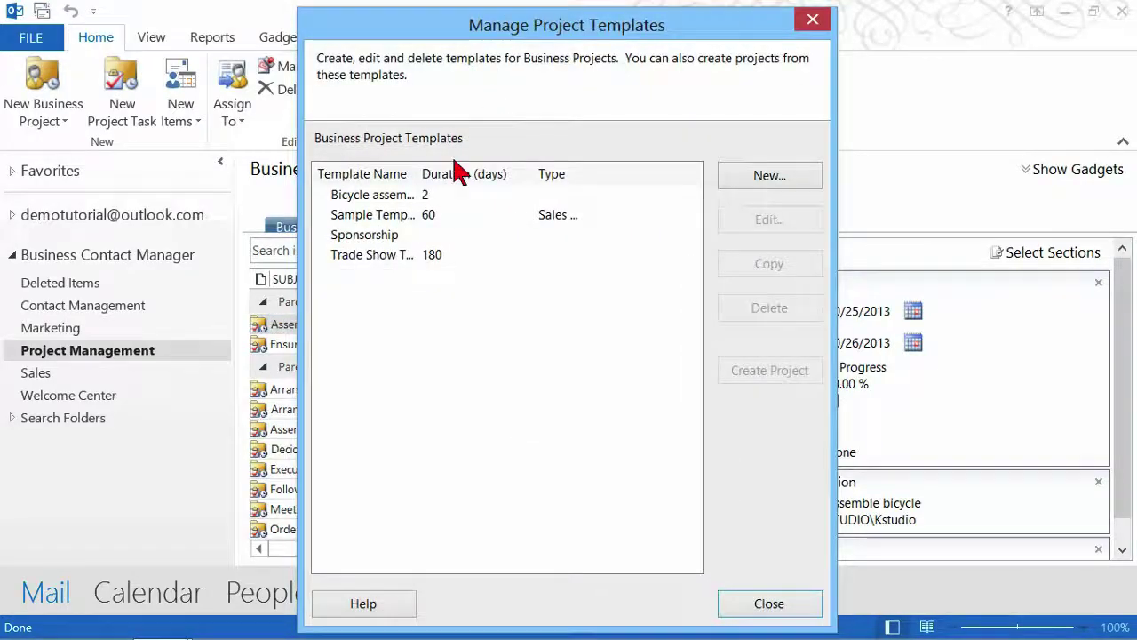
left_click_drag(464, 185, 504, 186)
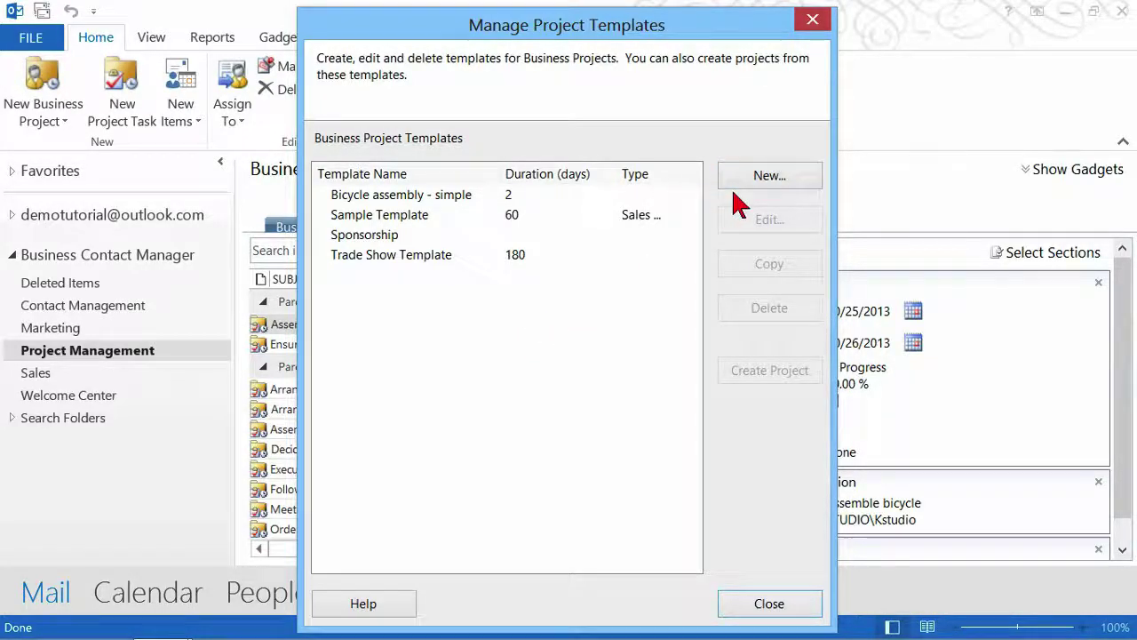
- Create template 'Follow Up Hot Prospect', type Follow up on Sales Opportunity, 16-day duration, priority unchanged
left_click(783, 180)
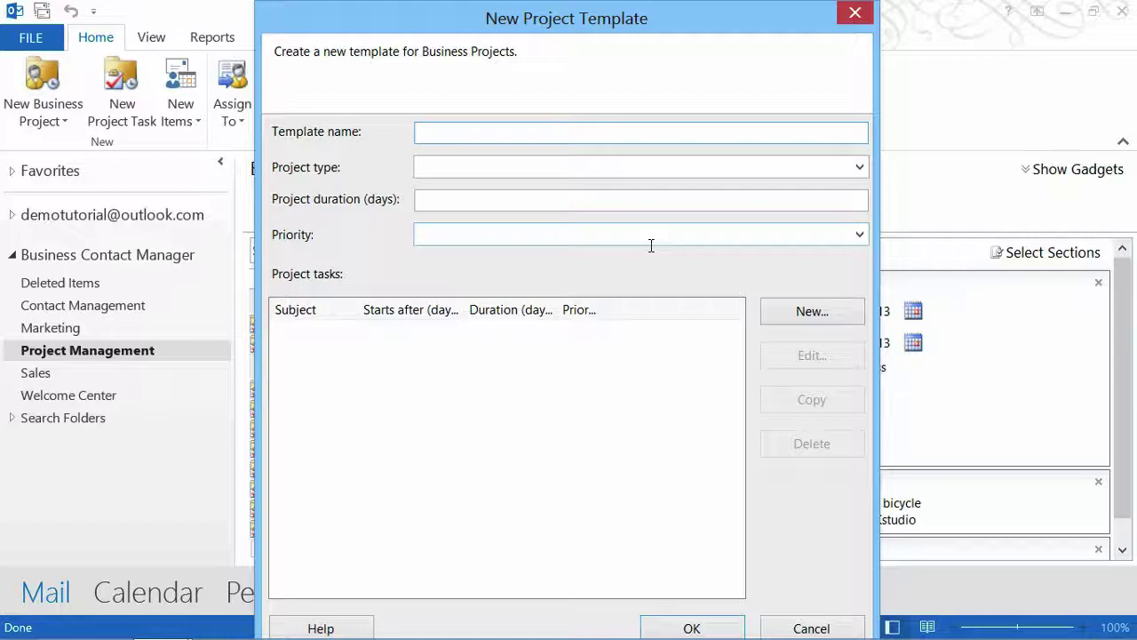
type("Follow ")
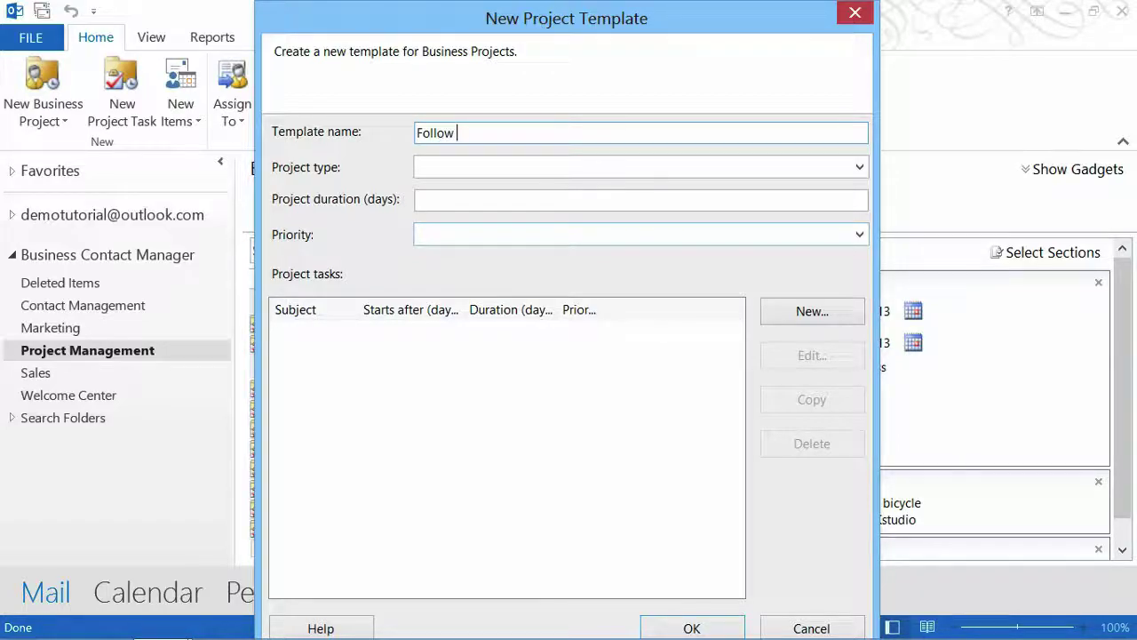
type("Up Hot Prospect")
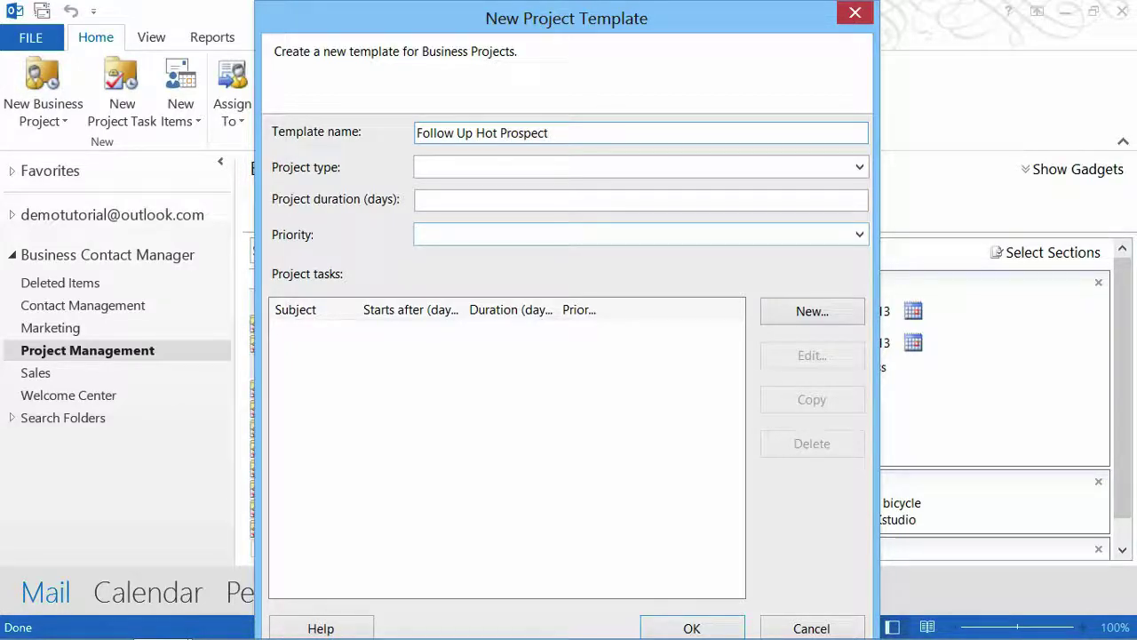
left_click(859, 169)
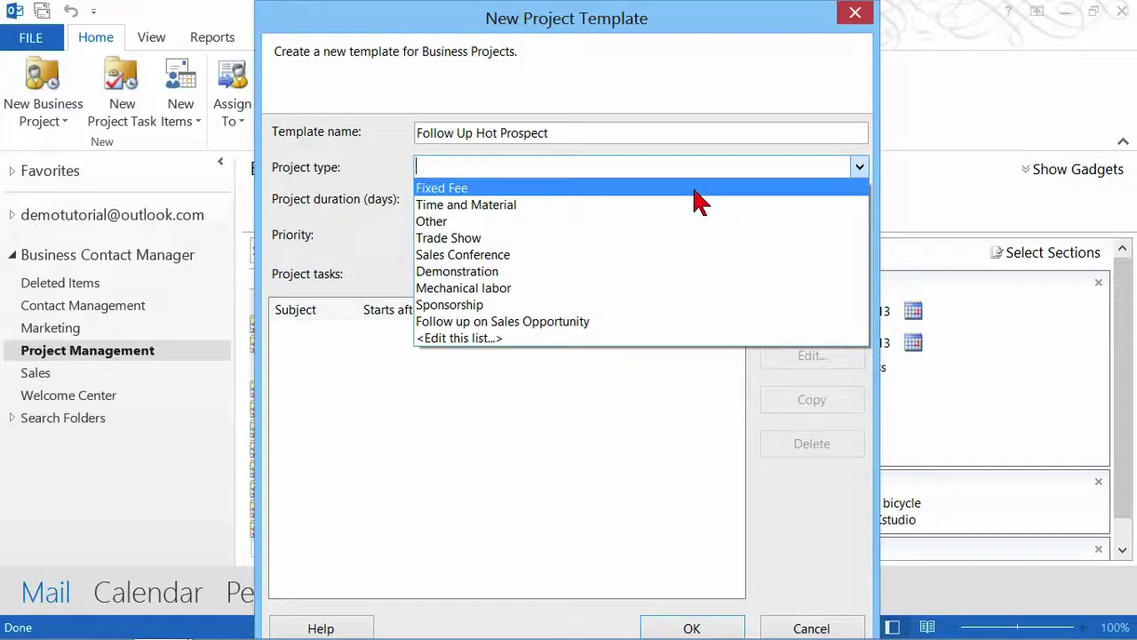
left_click(622, 327)
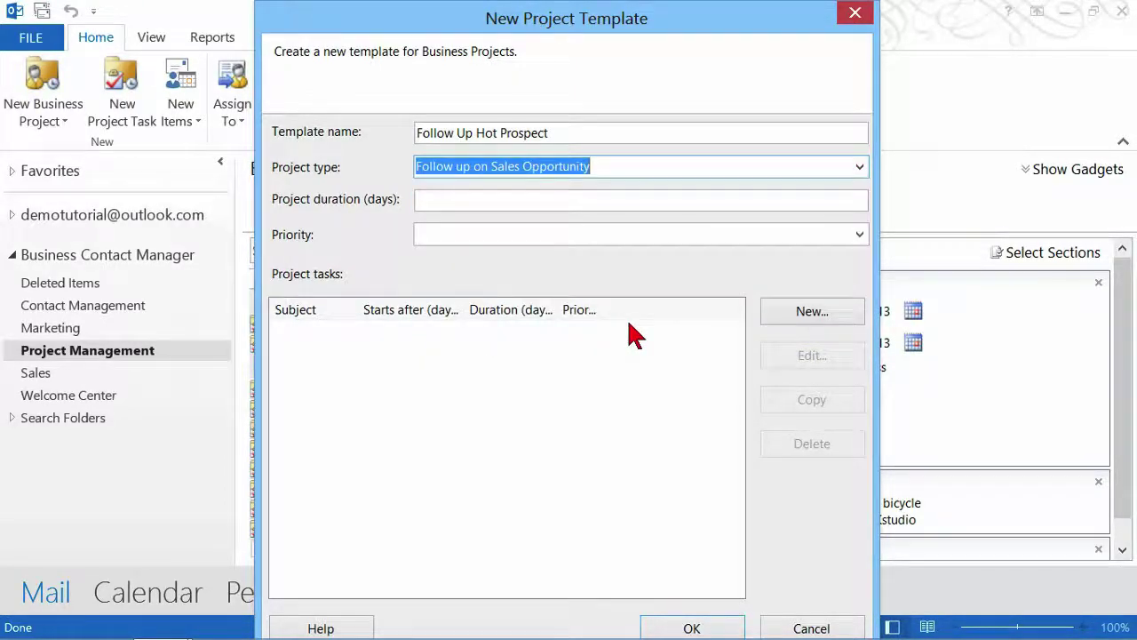
left_click(439, 207)
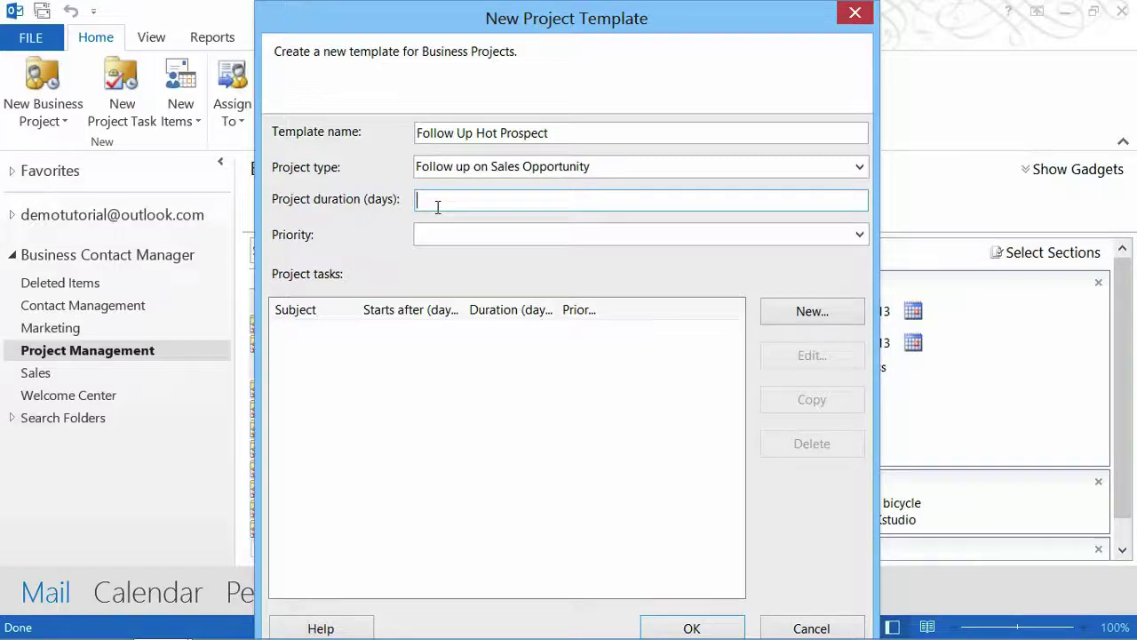
type("16")
left_click(483, 237)
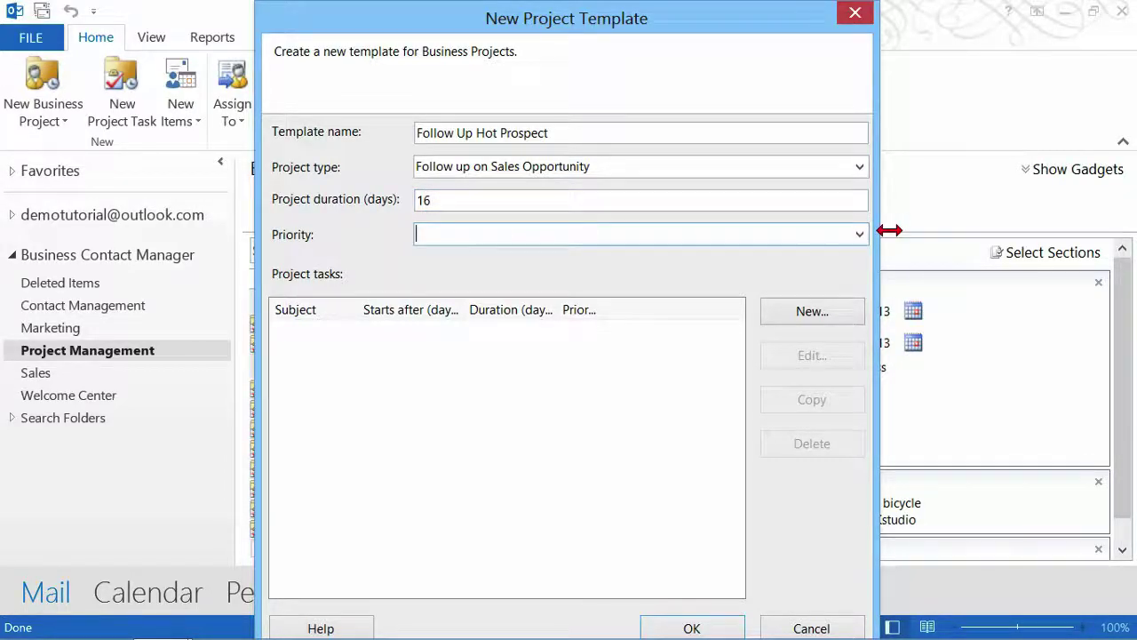
left_click(859, 236)
left_click(859, 236)
- Enter a new task 'Call Account' starting after 0 days with a 1-day duration
left_click(812, 312)
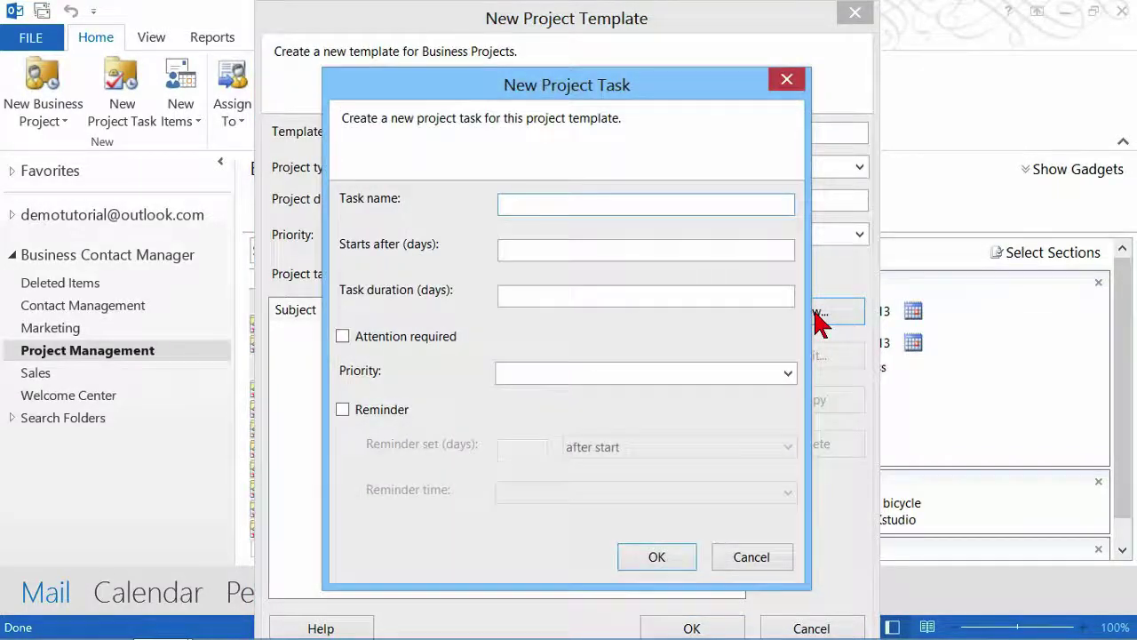
type("Ca")
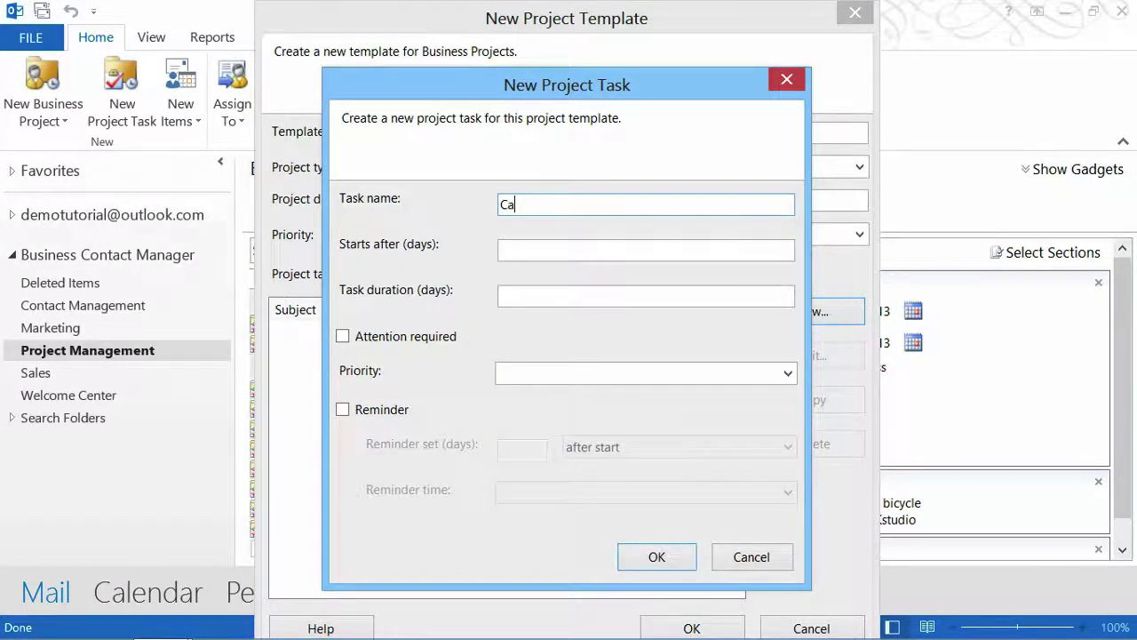
type("ll Account")
left_click(569, 259)
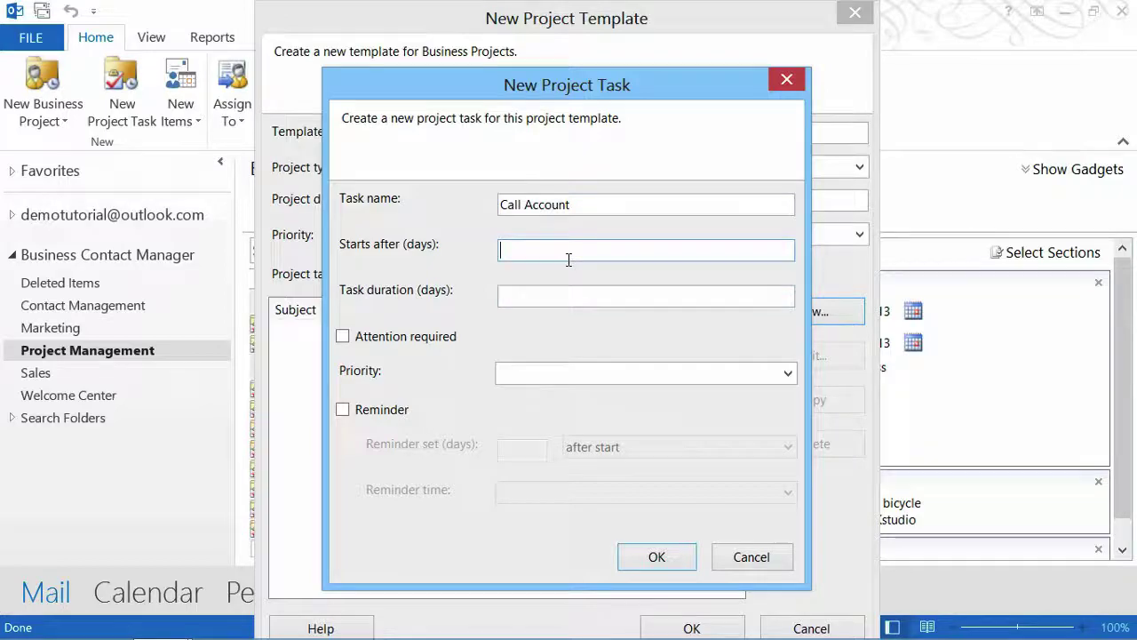
type("0")
left_click(508, 299)
type("1")
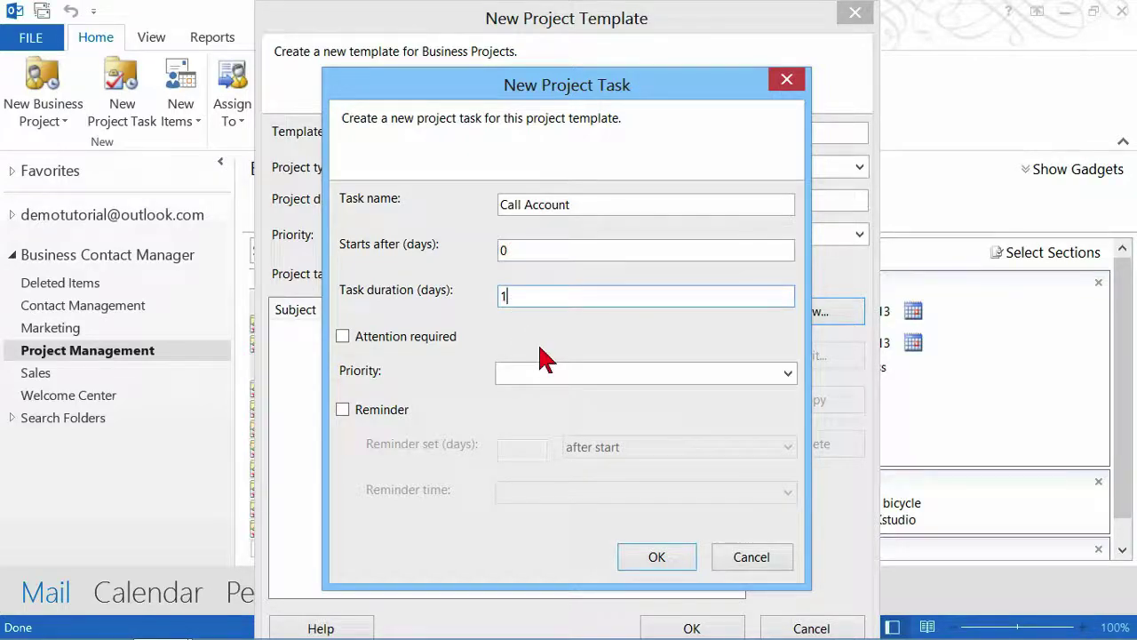
- Add the task with no attention flag or reminder, then widen the Subject and Starts after columns
left_click(342, 337)
left_click(342, 337)
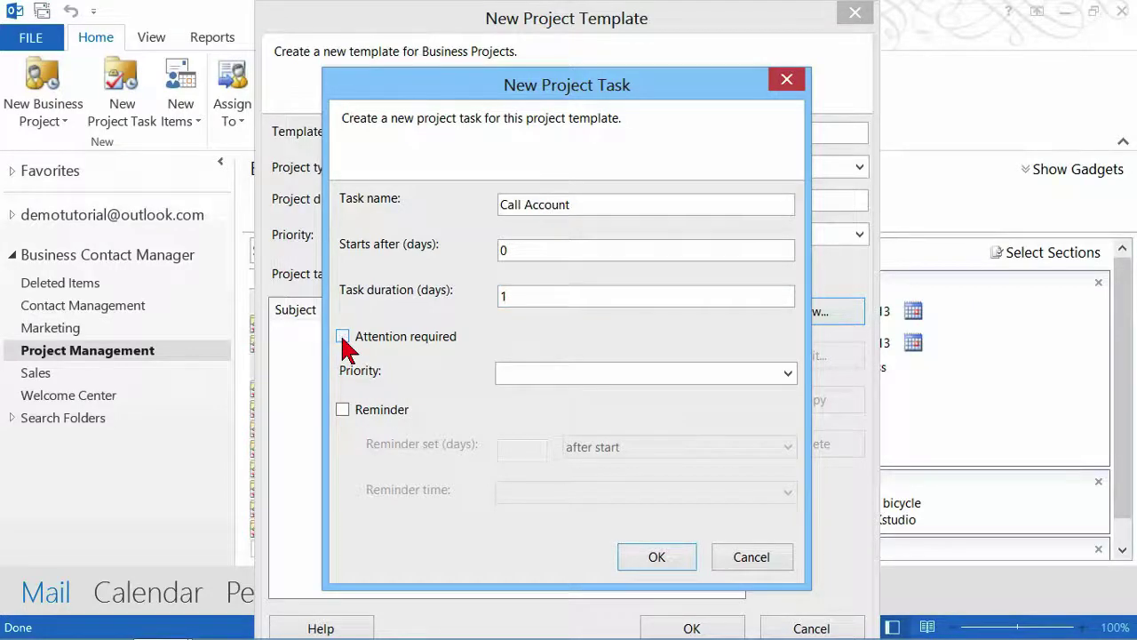
left_click(343, 411)
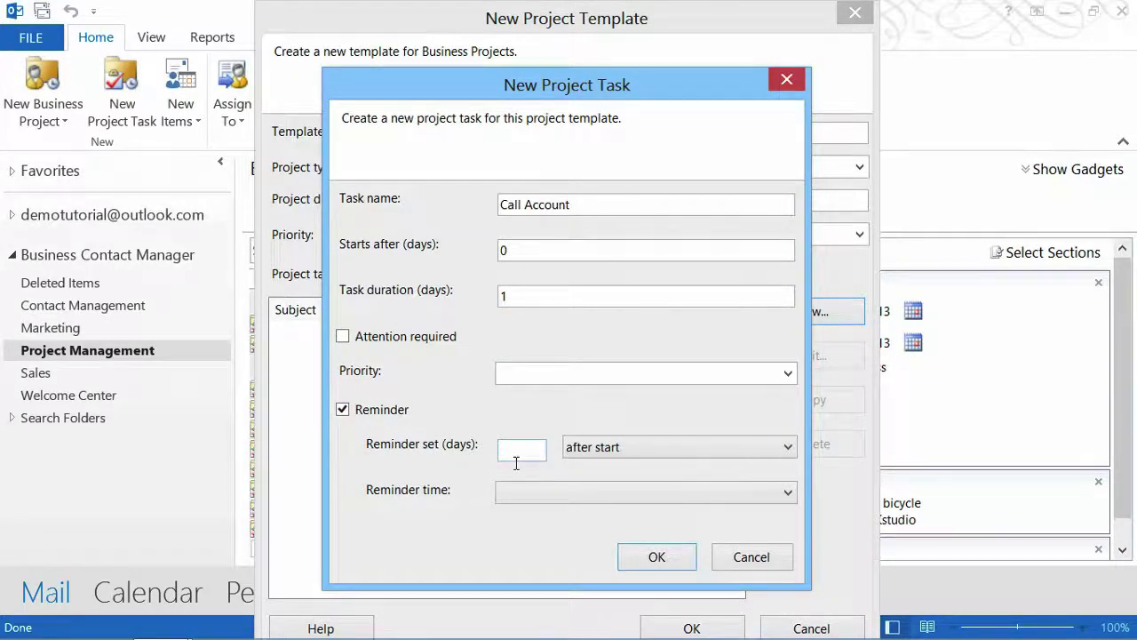
left_click(343, 411)
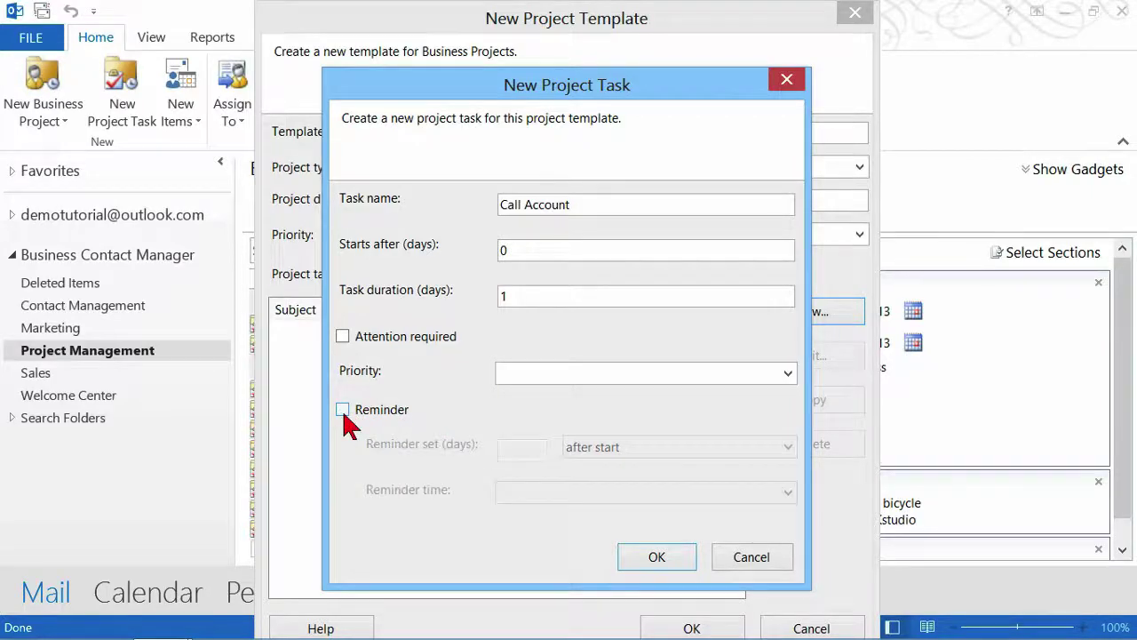
left_click(656, 557)
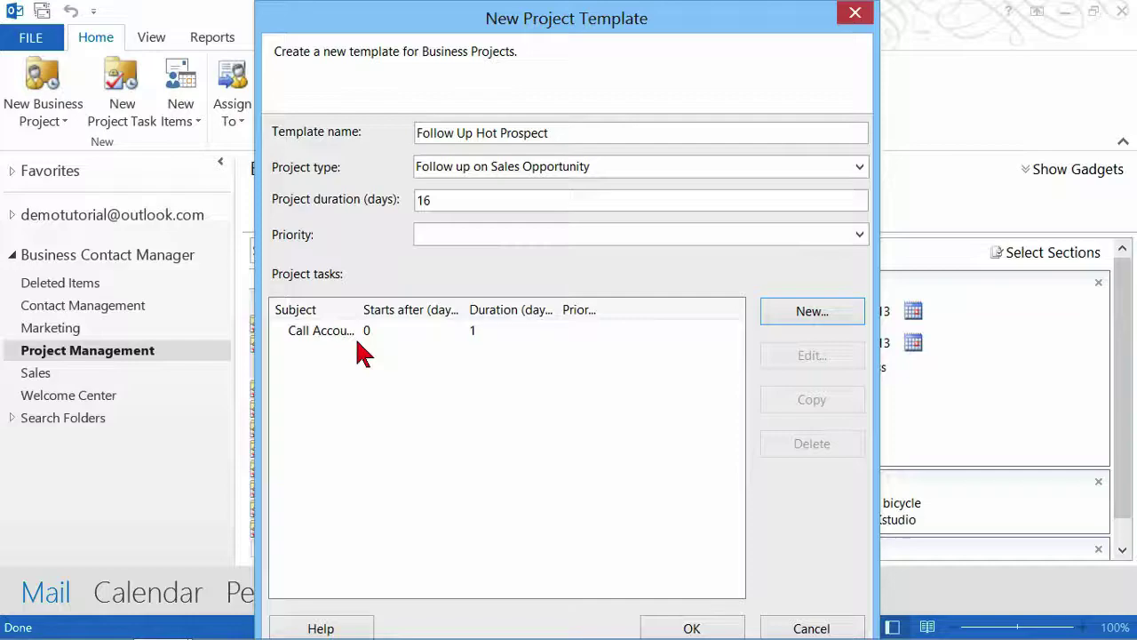
left_click_drag(374, 321, 400, 323)
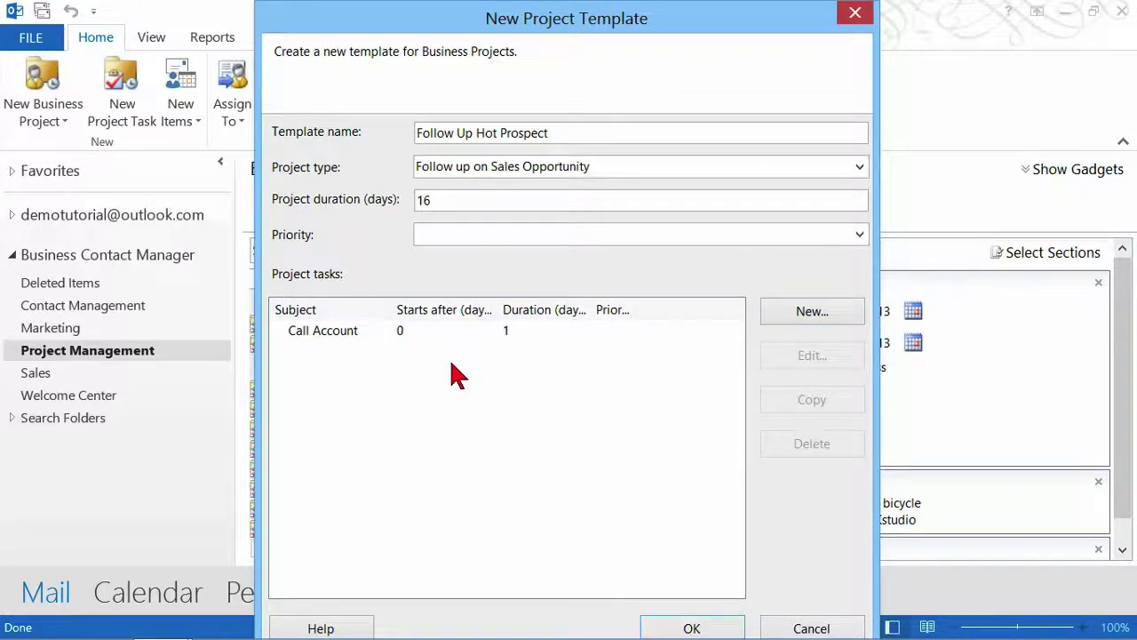
left_click_drag(501, 318, 530, 320)
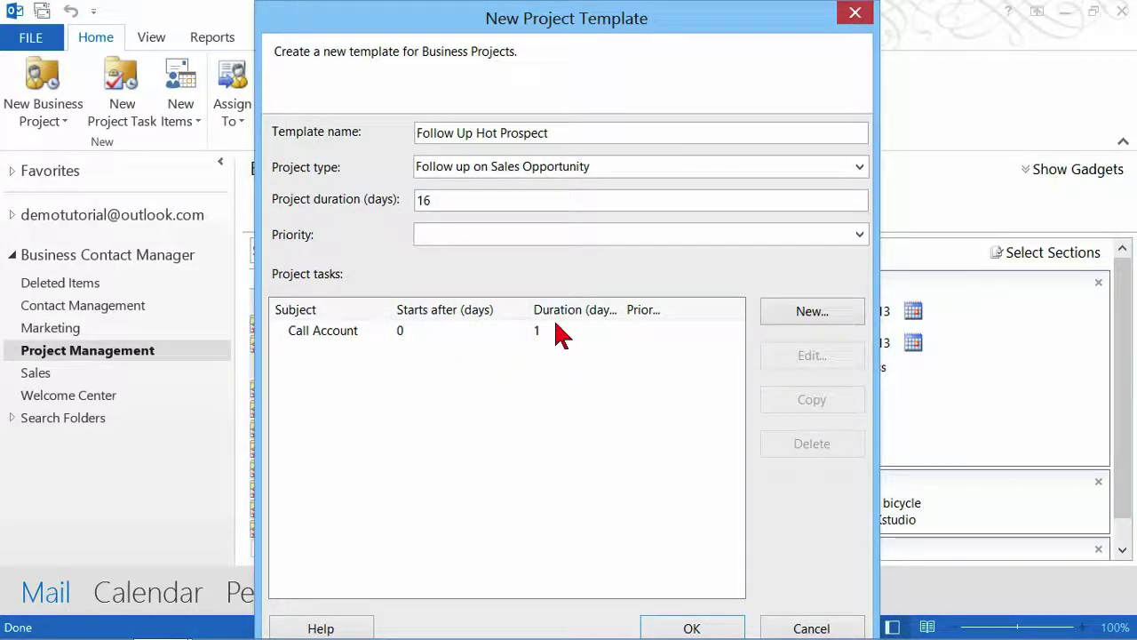
- Add task 'Send catalog via email', starting after 1 day and lasting 1 day
left_click(805, 316)
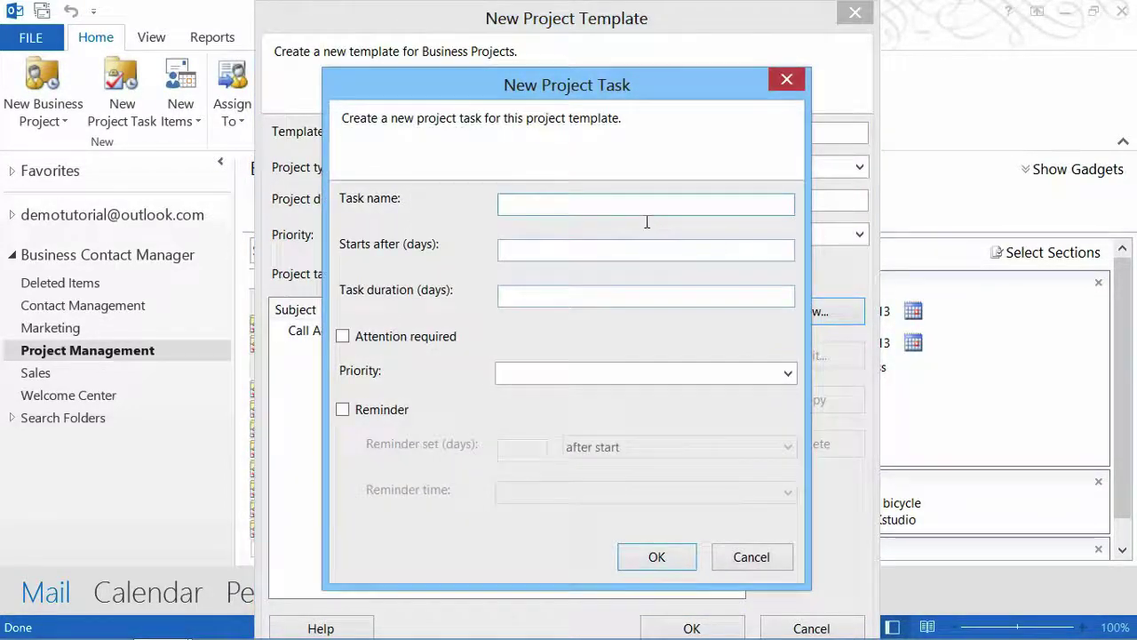
type("Send")
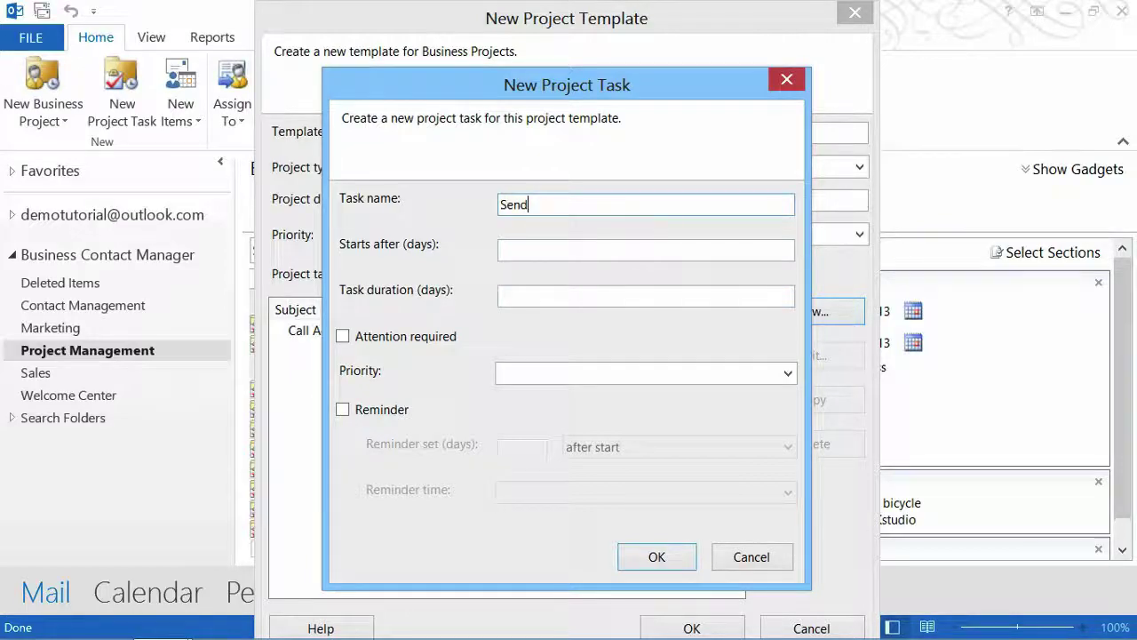
type(" catalog via email")
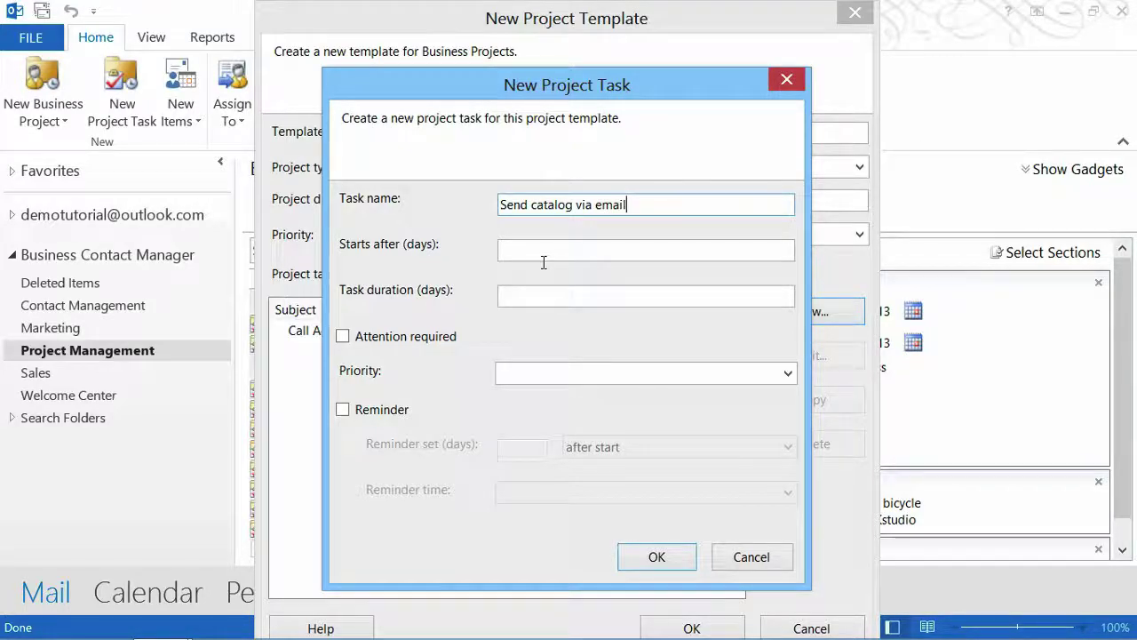
left_click(501, 250)
type("1")
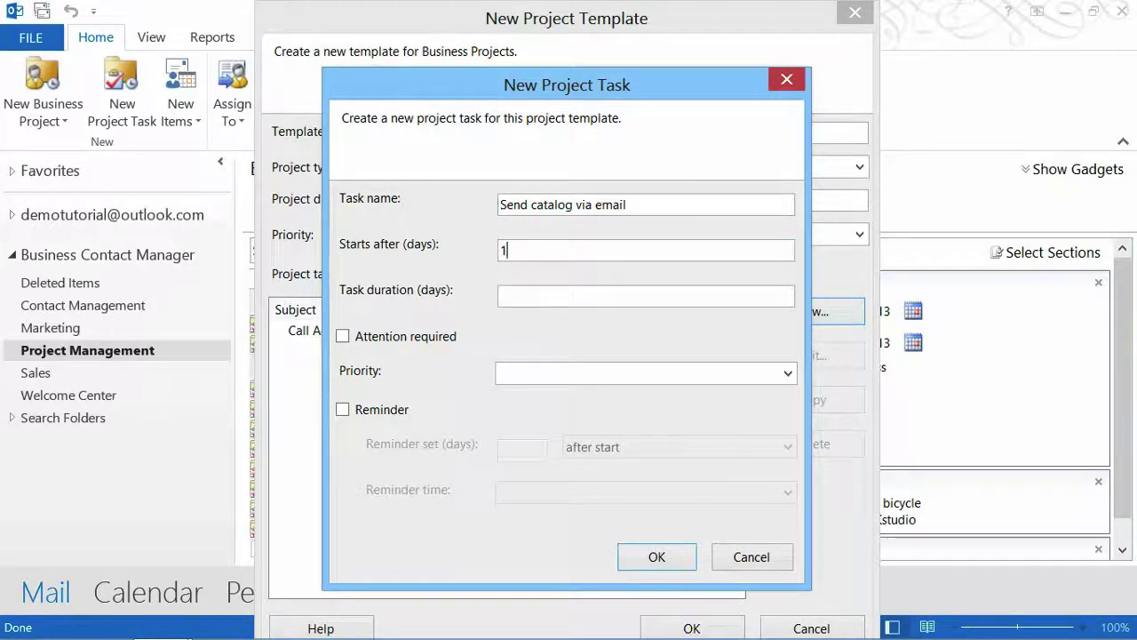
left_click(540, 298)
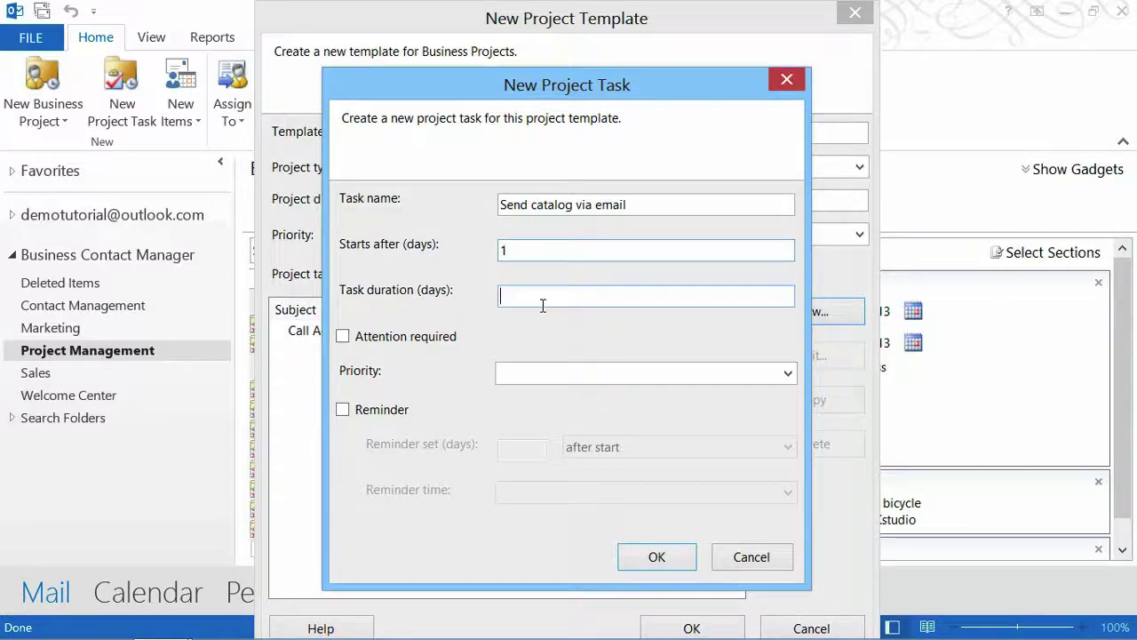
type("1")
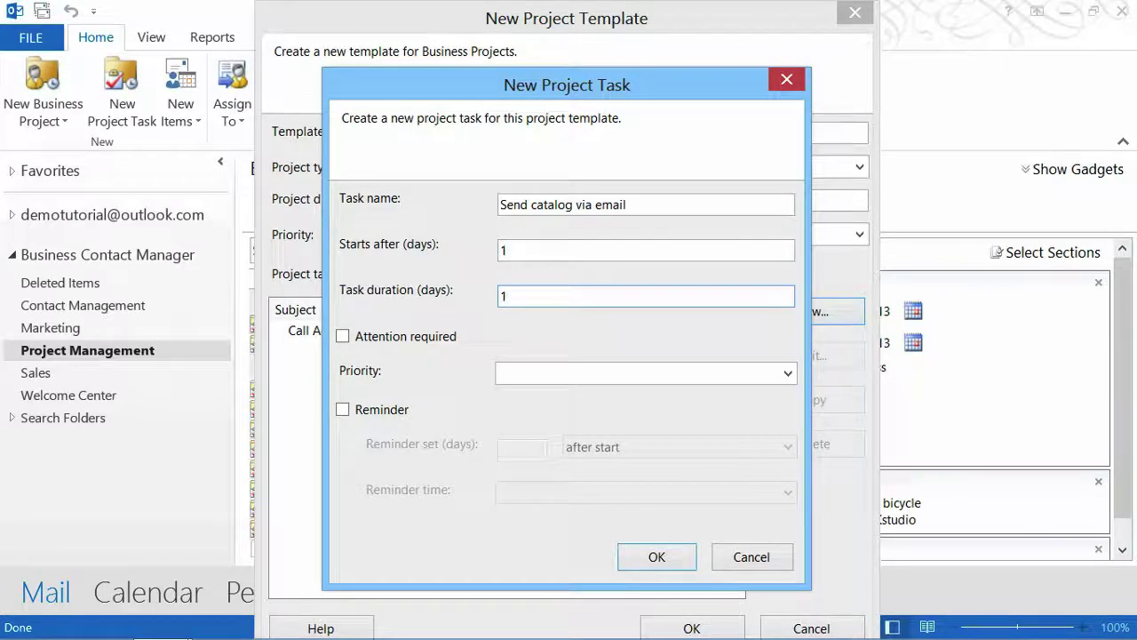
left_click_drag(648, 206, 480, 213)
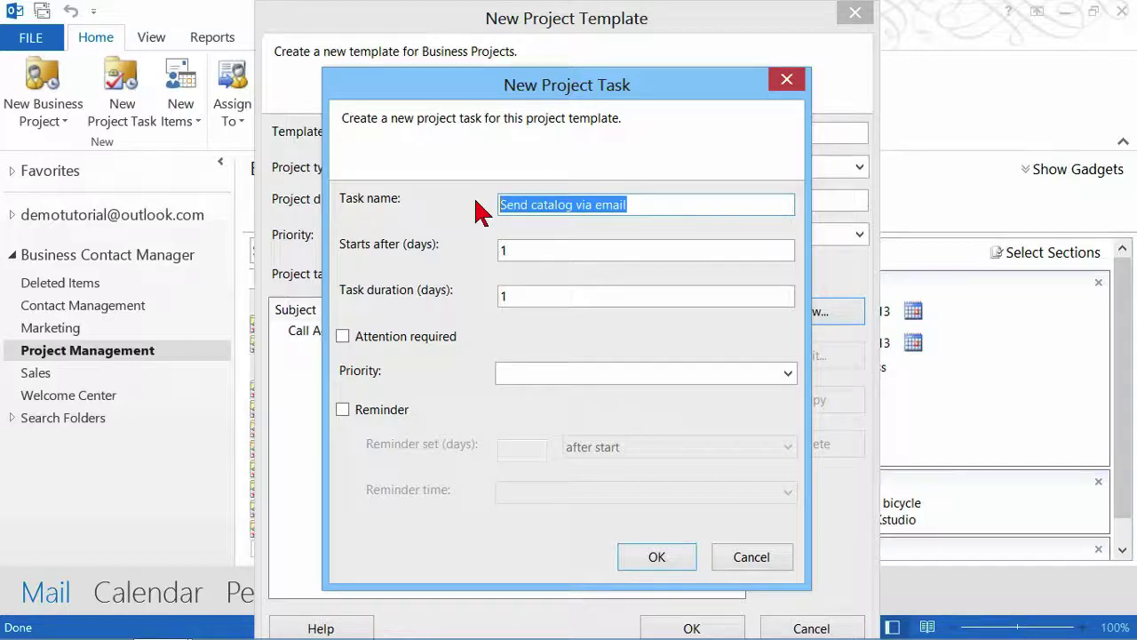
left_click_drag(594, 211, 498, 213)
left_click(665, 563)
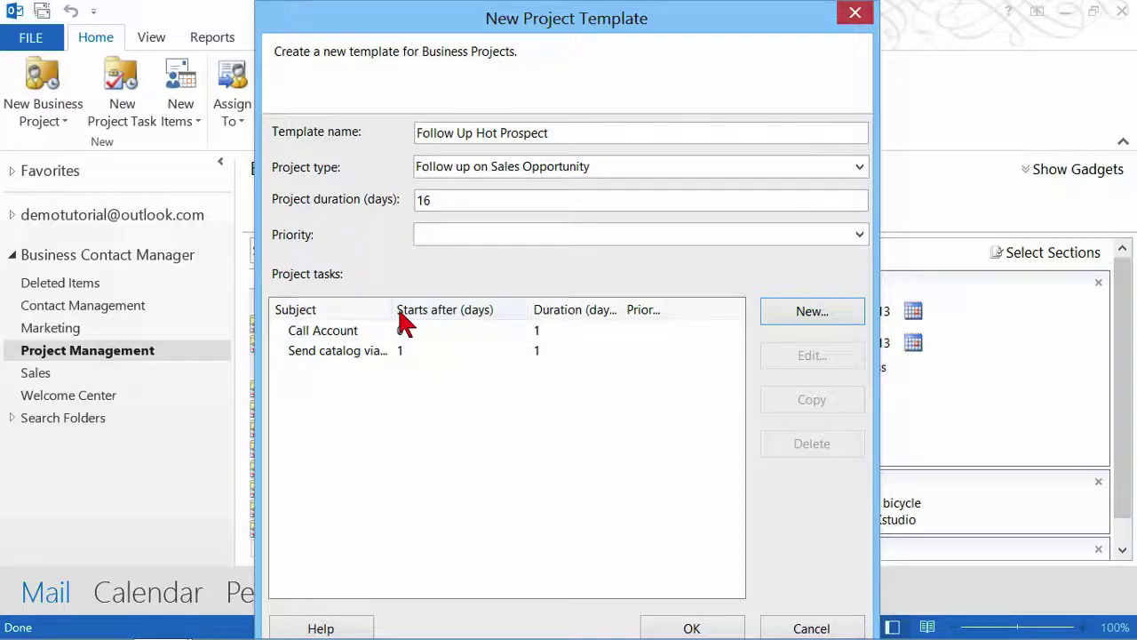
- Widen the Subject column and add task 'Send catalog via postal service' with a 1-day duration
left_click_drag(397, 320, 442, 318)
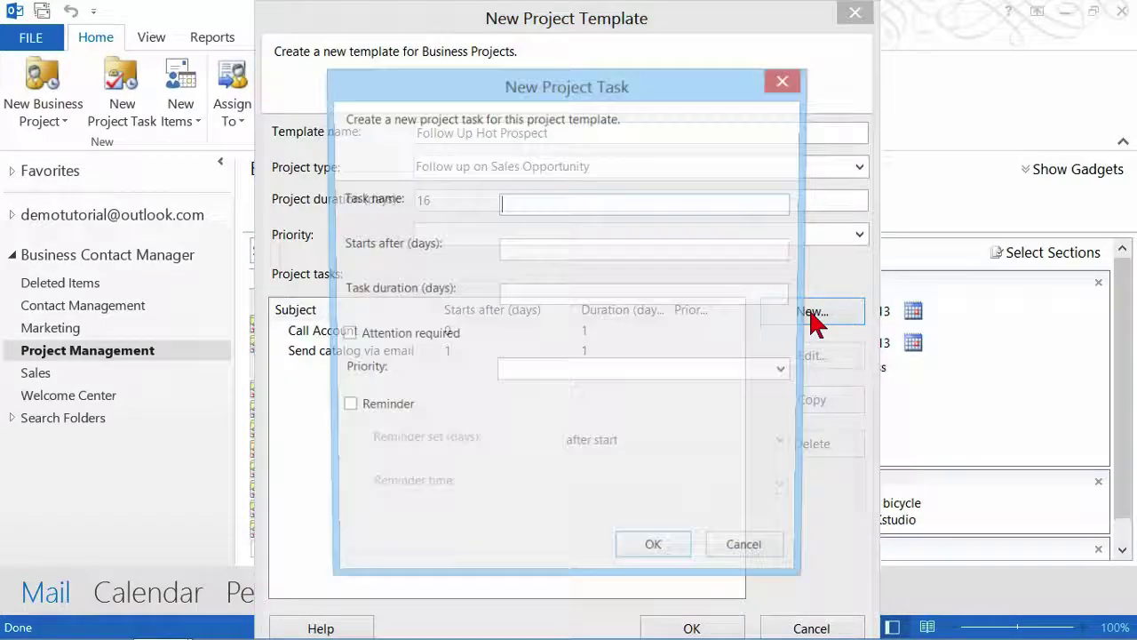
type("Send catalog via")
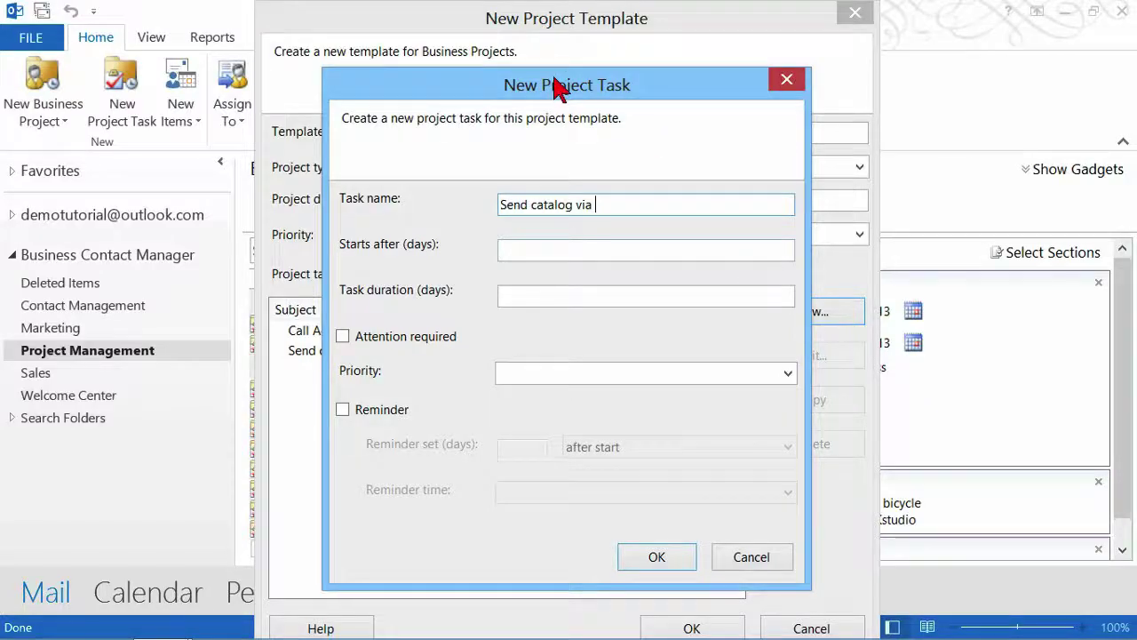
left_click_drag(556, 86, 679, 75)
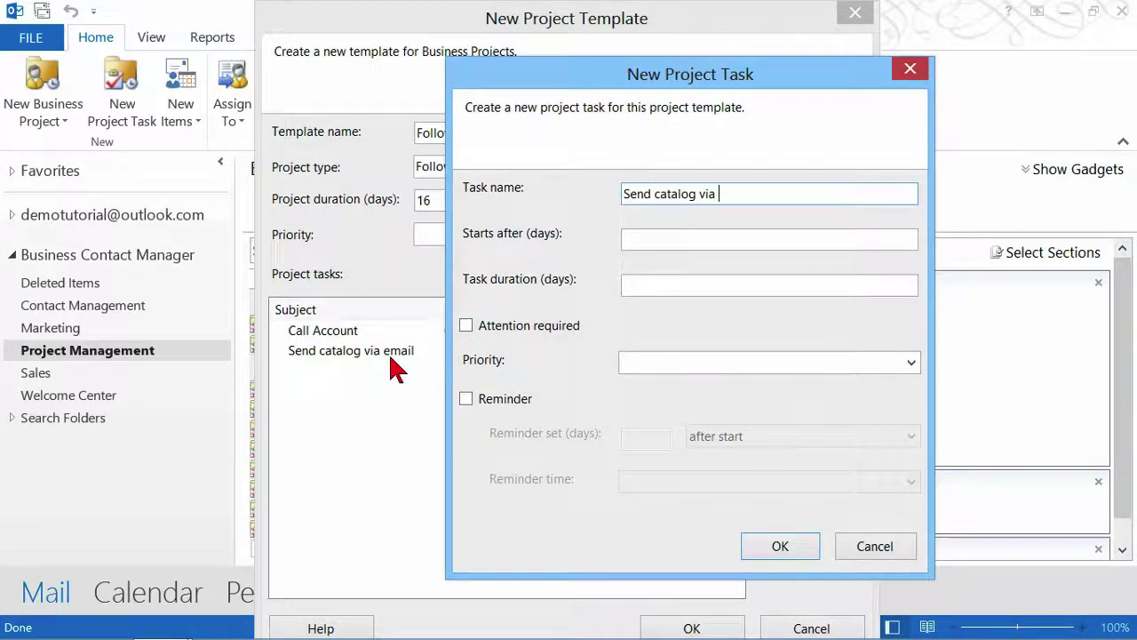
type("posta")
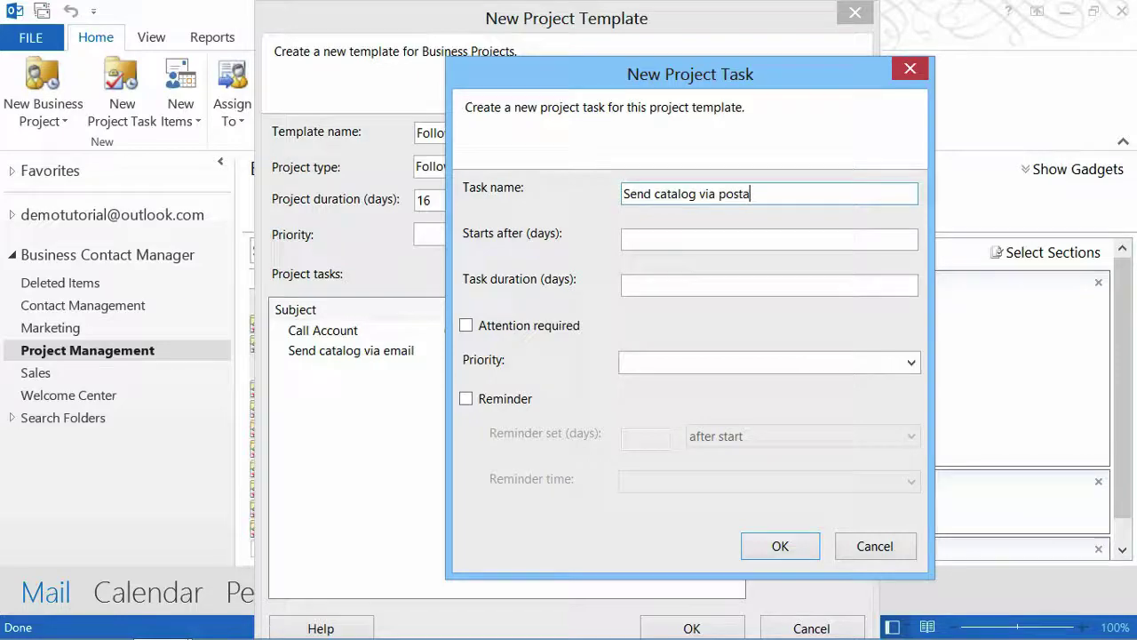
type("g")
key("BackSpace")
type("l serv")
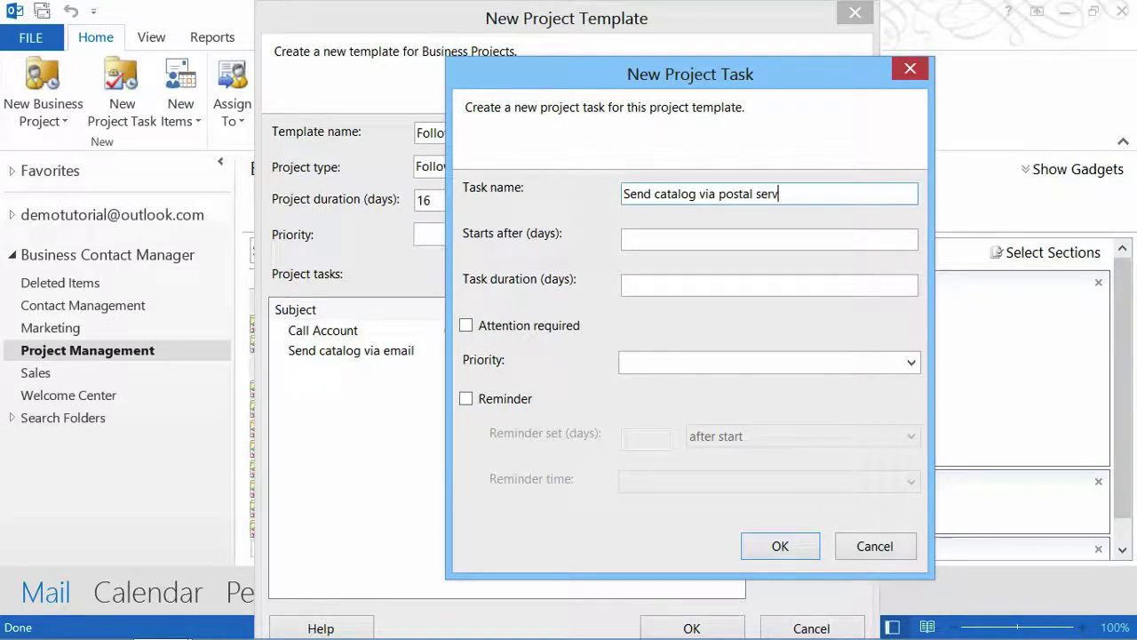
type("ice")
left_click(677, 247)
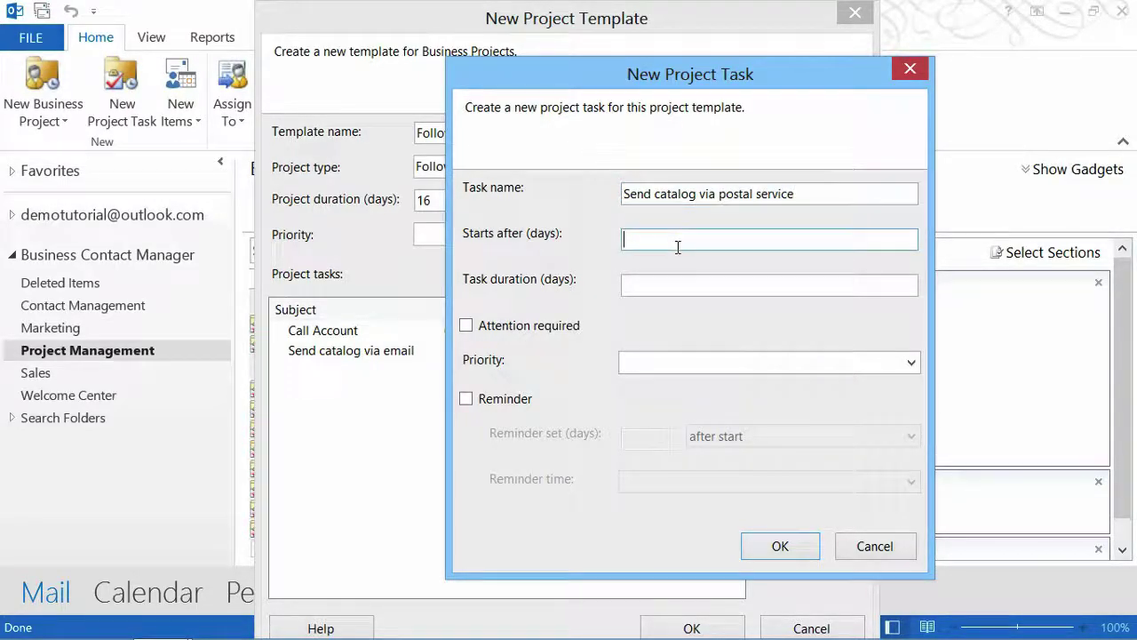
left_click(659, 282)
type("1")
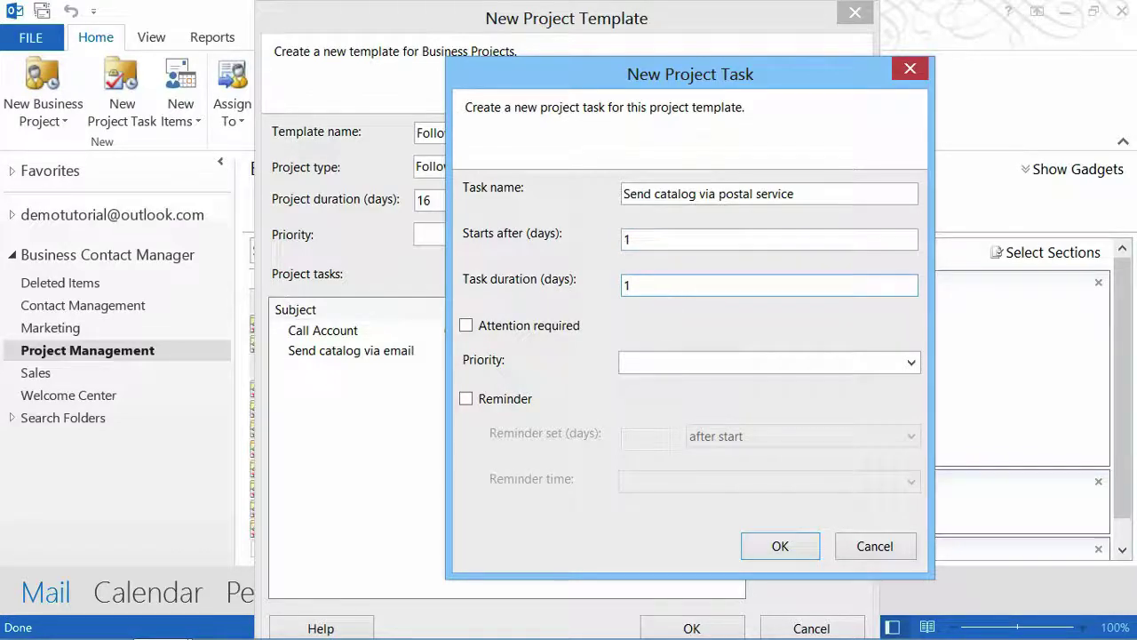
left_click(800, 549)
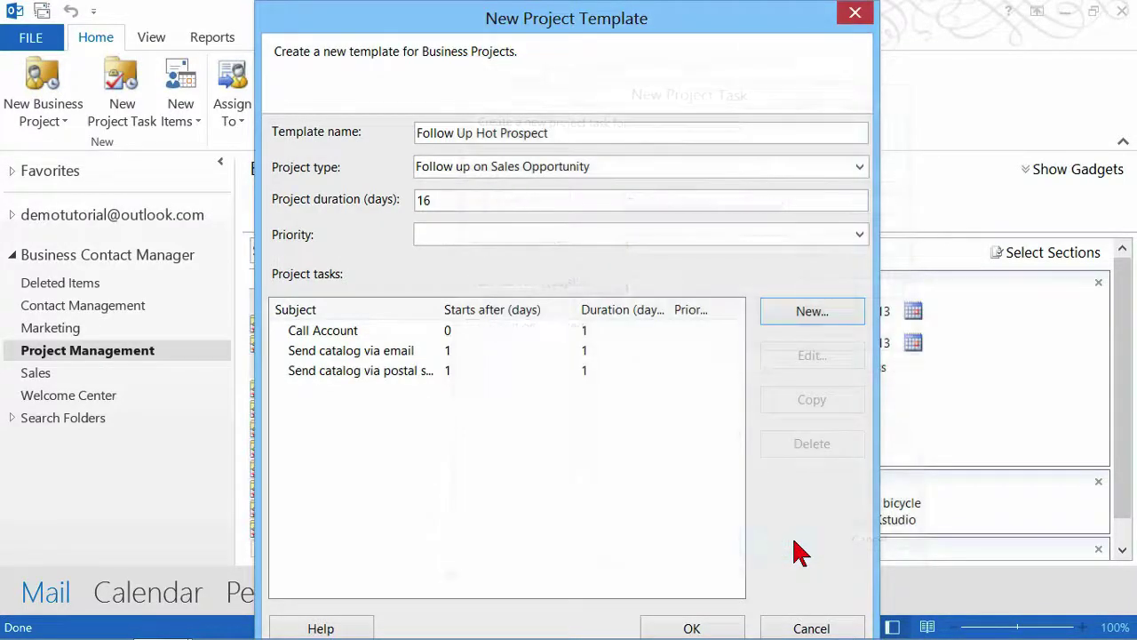
- Add task 'Send thank you email', starting after 2 days and lasting 1 day
left_click(812, 313)
type("Send")
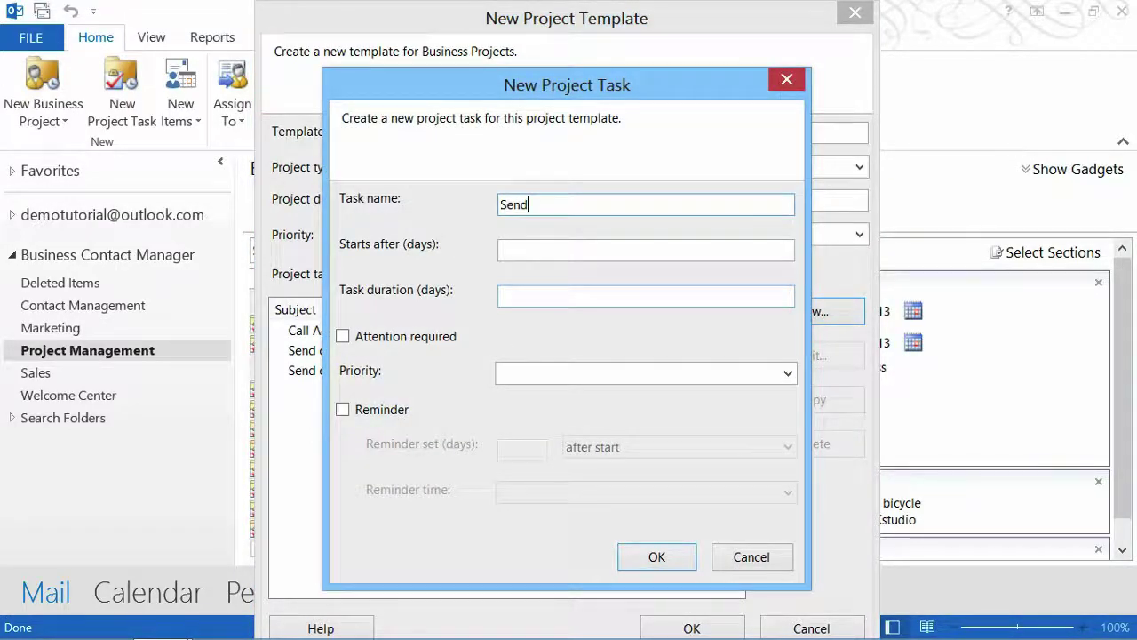
type(" thank you e")
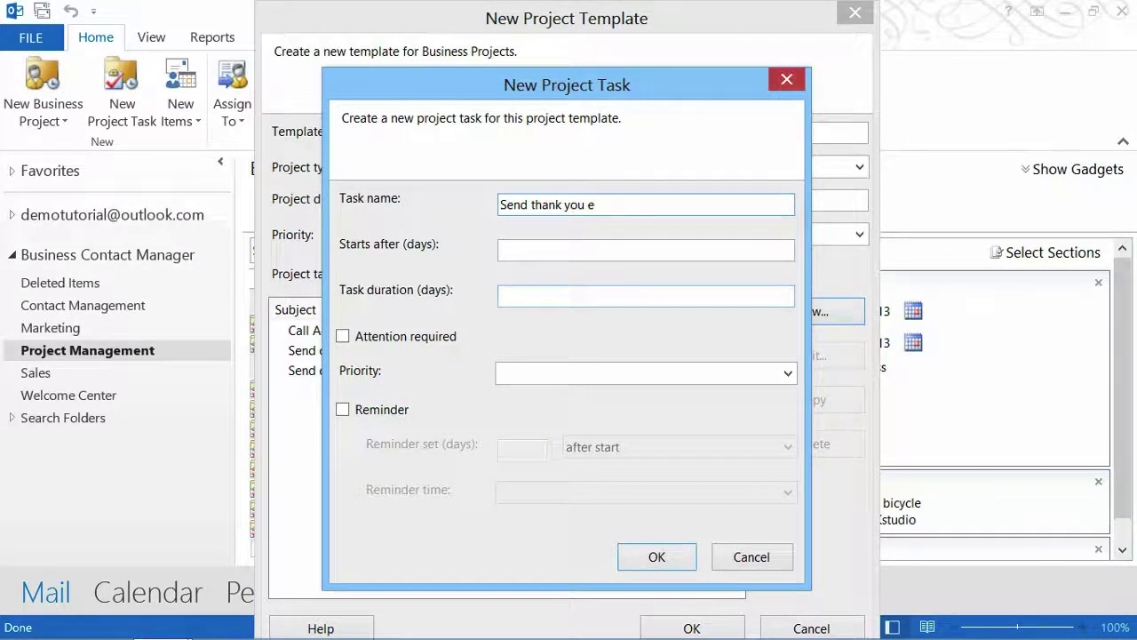
type("mail")
left_click(548, 251)
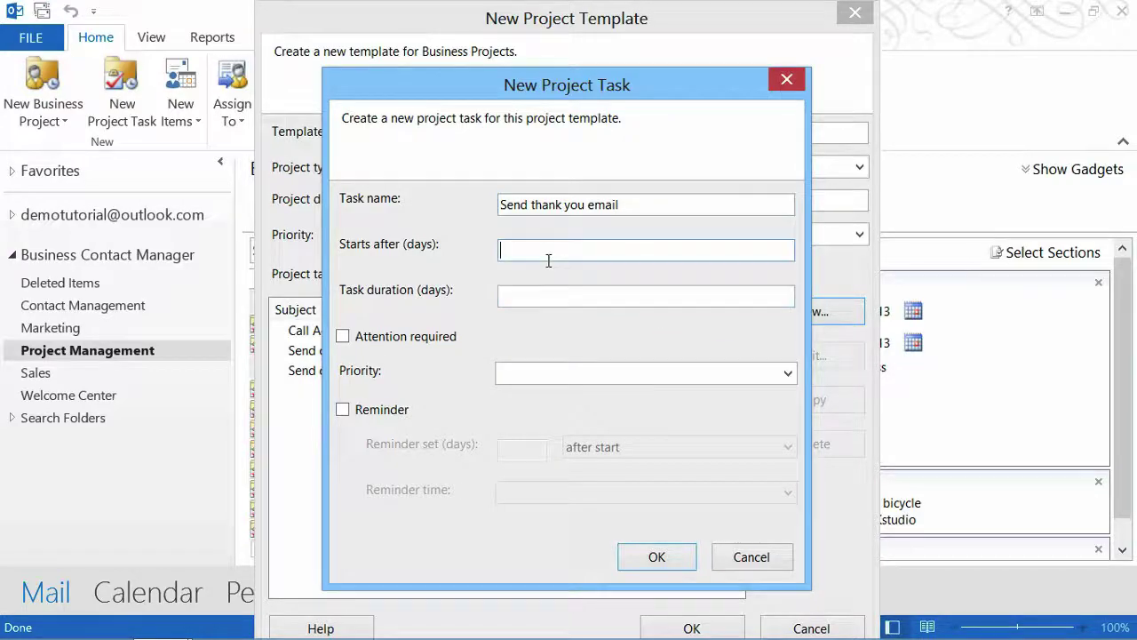
type("2")
left_click(540, 296)
type("1")
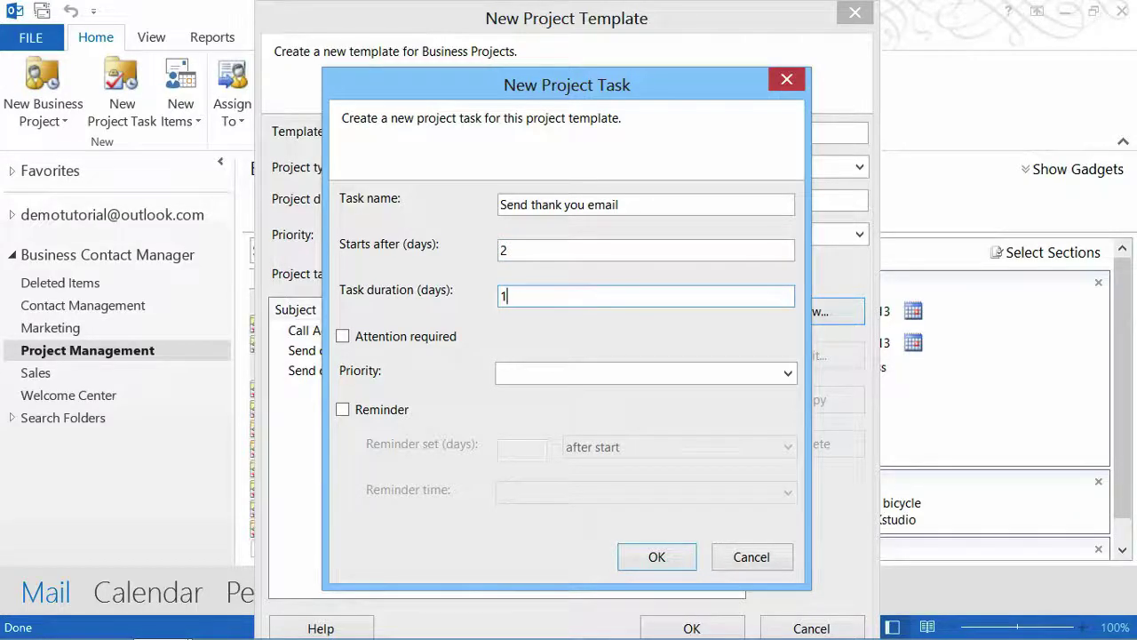
left_click(655, 560)
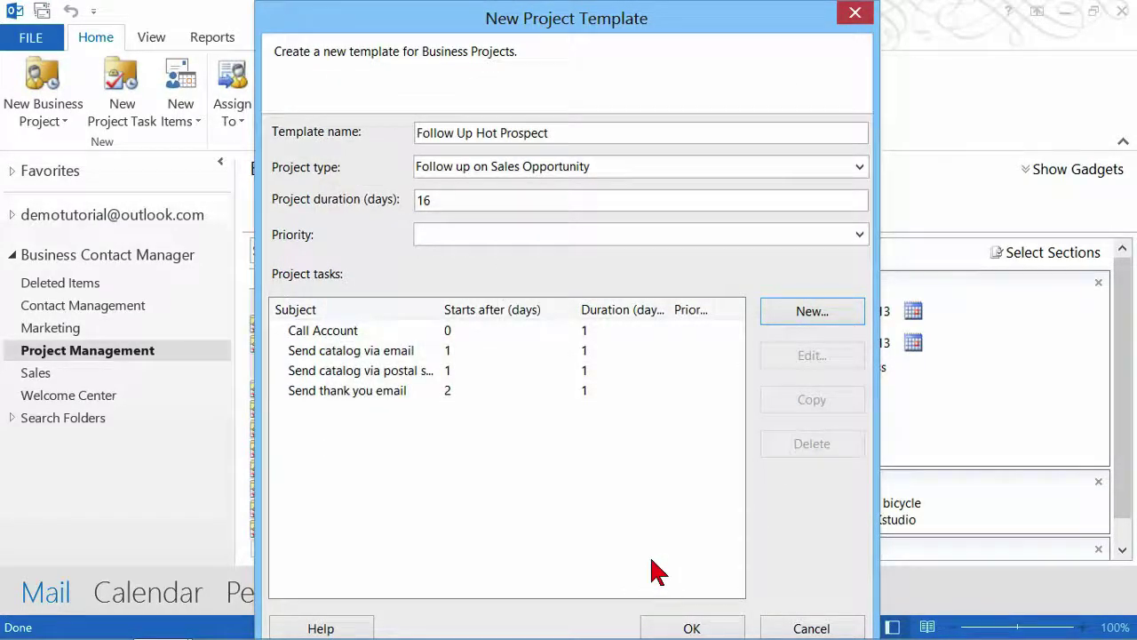
left_click(771, 313)
- Add task 'Follow up within 7 days' with a 1-day duration
type("Foll")
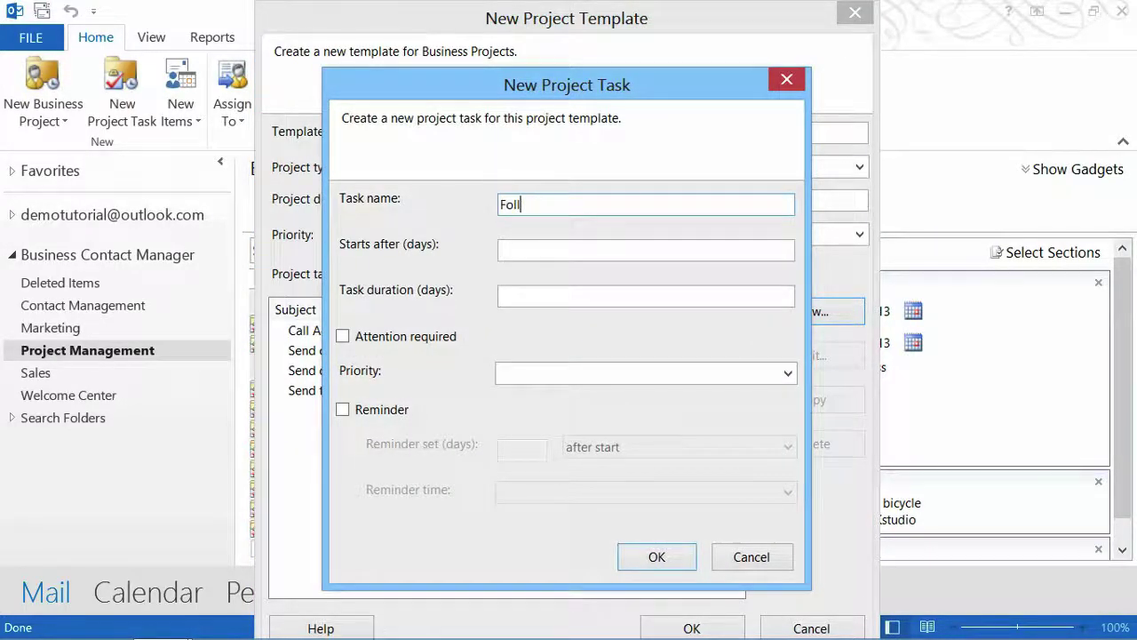
type("ow up within 7 day")
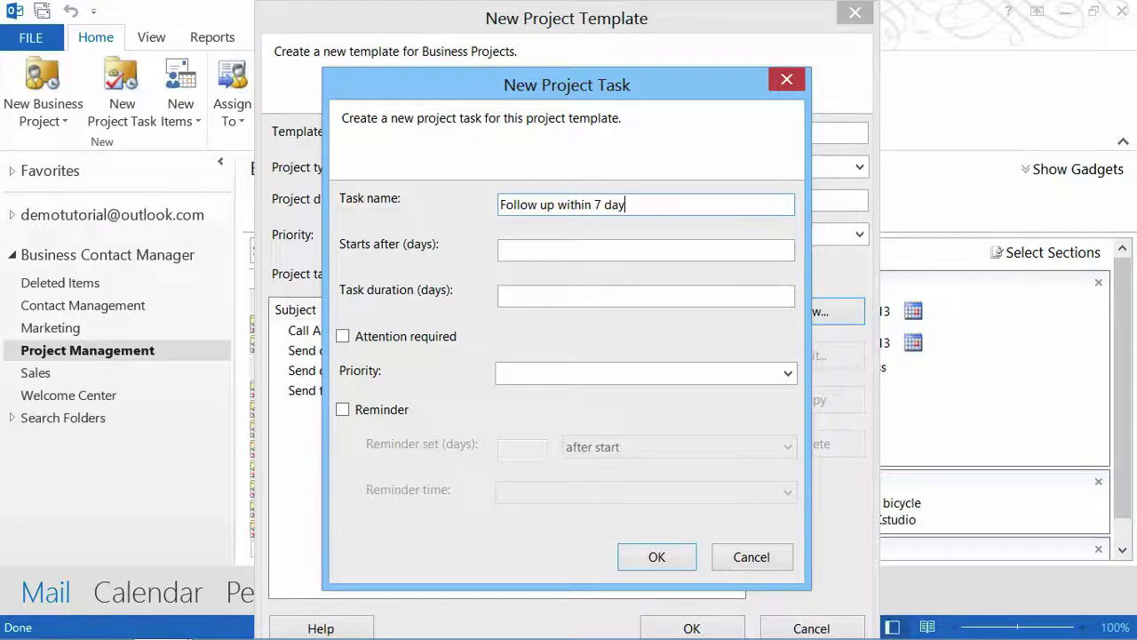
type("s")
left_click(524, 258)
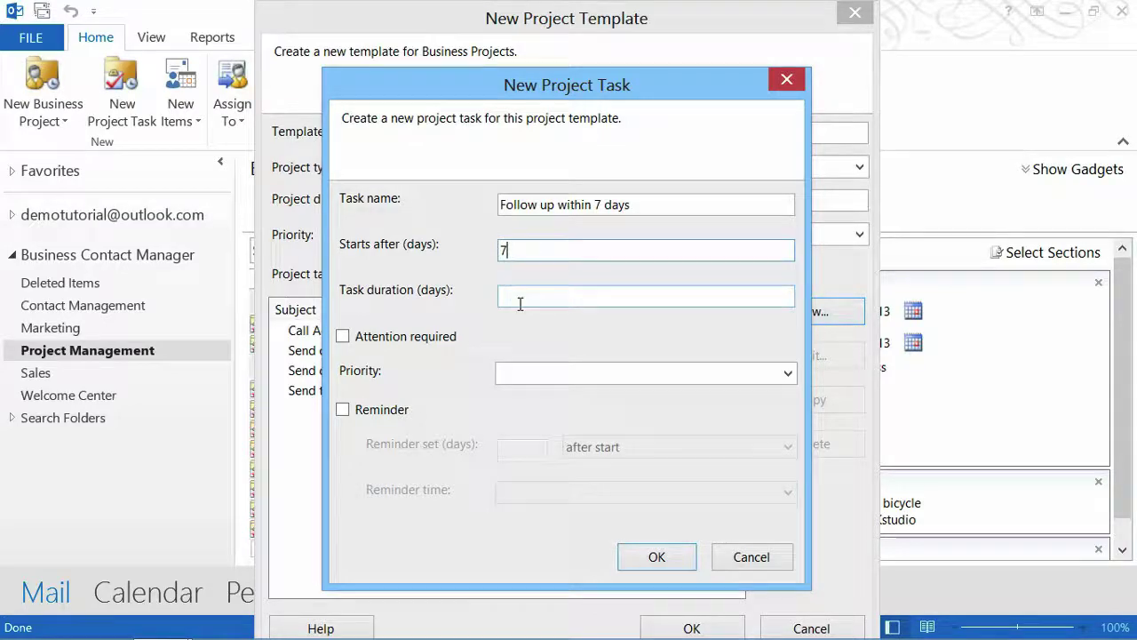
left_click(521, 299)
type("1")
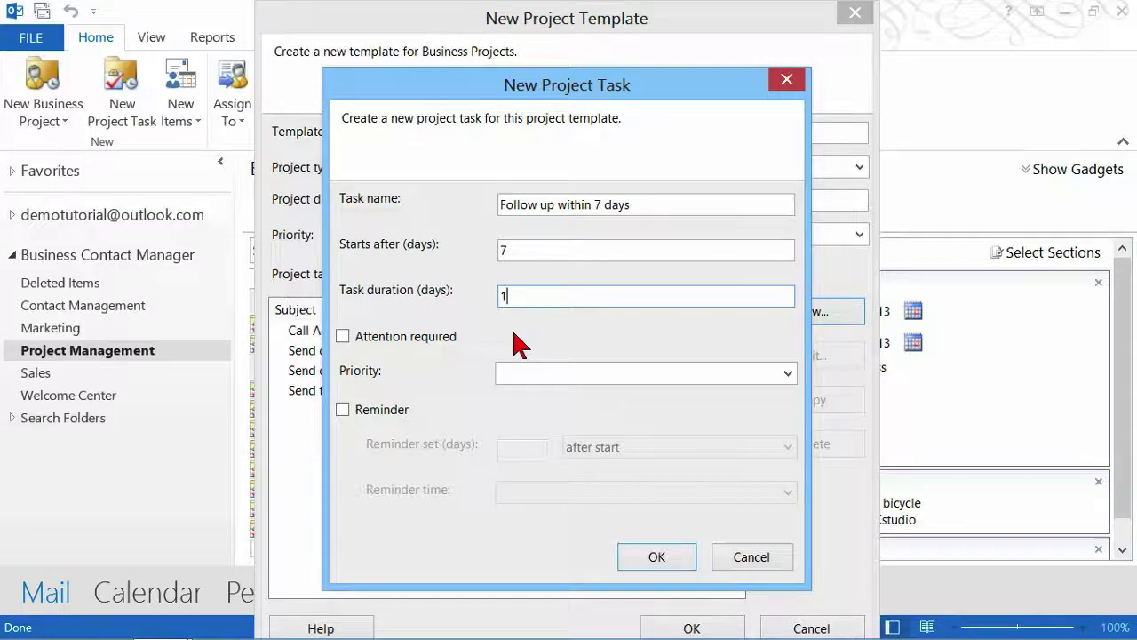
left_click(649, 562)
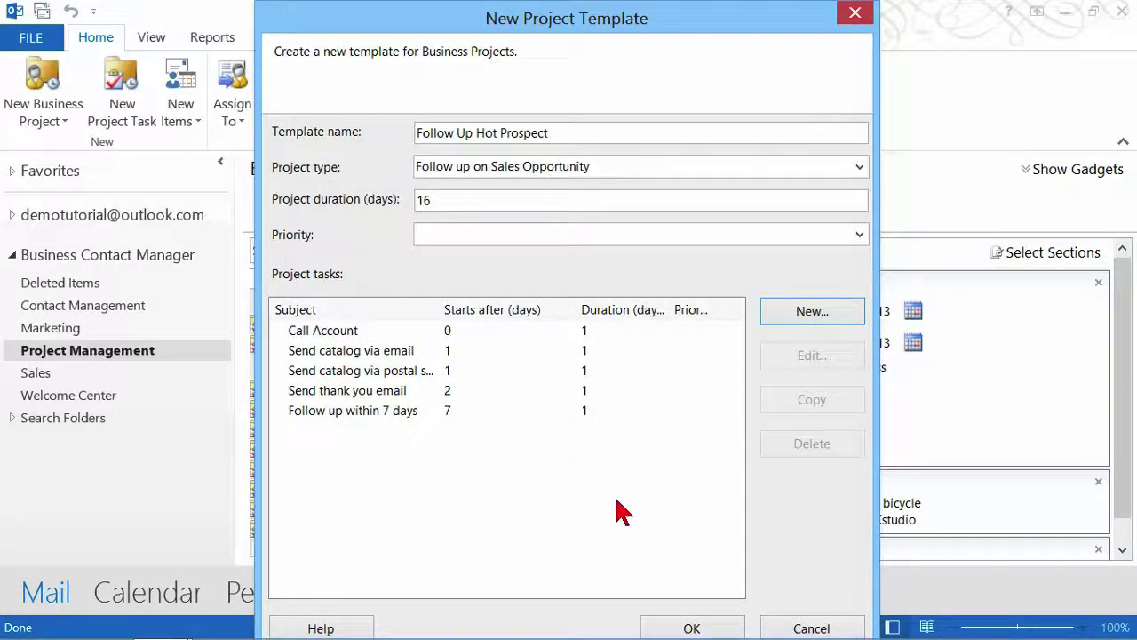
- Add task 'Follow up within 14 days', starting after 14 days and lasting 1 day
left_click(812, 311)
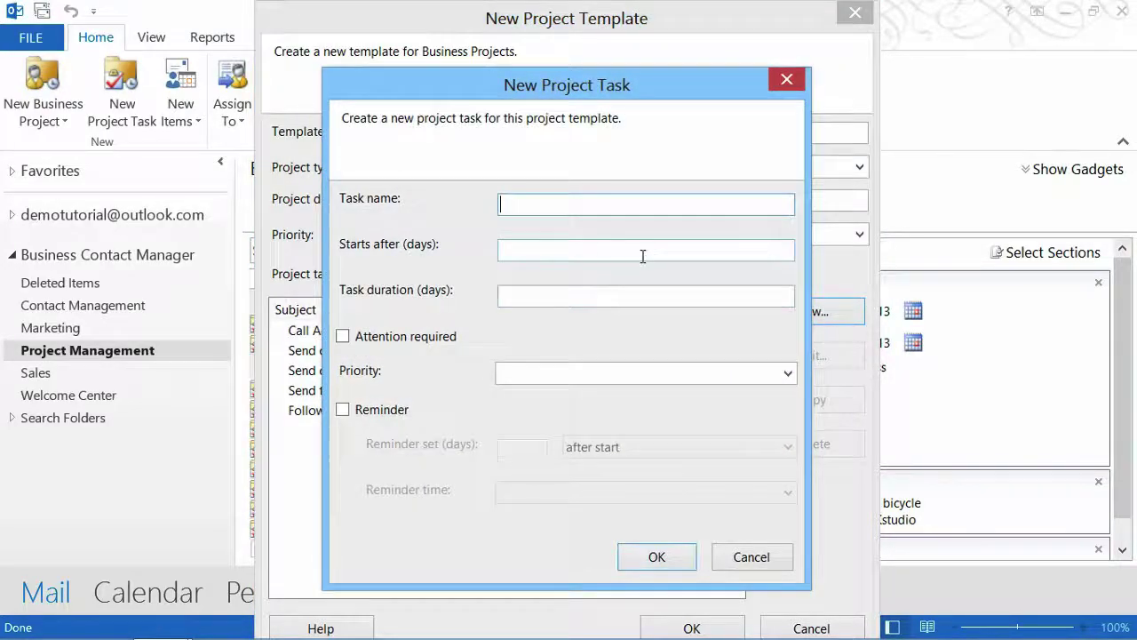
type("Follow up")
left_click_drag(586, 89, 722, 85)
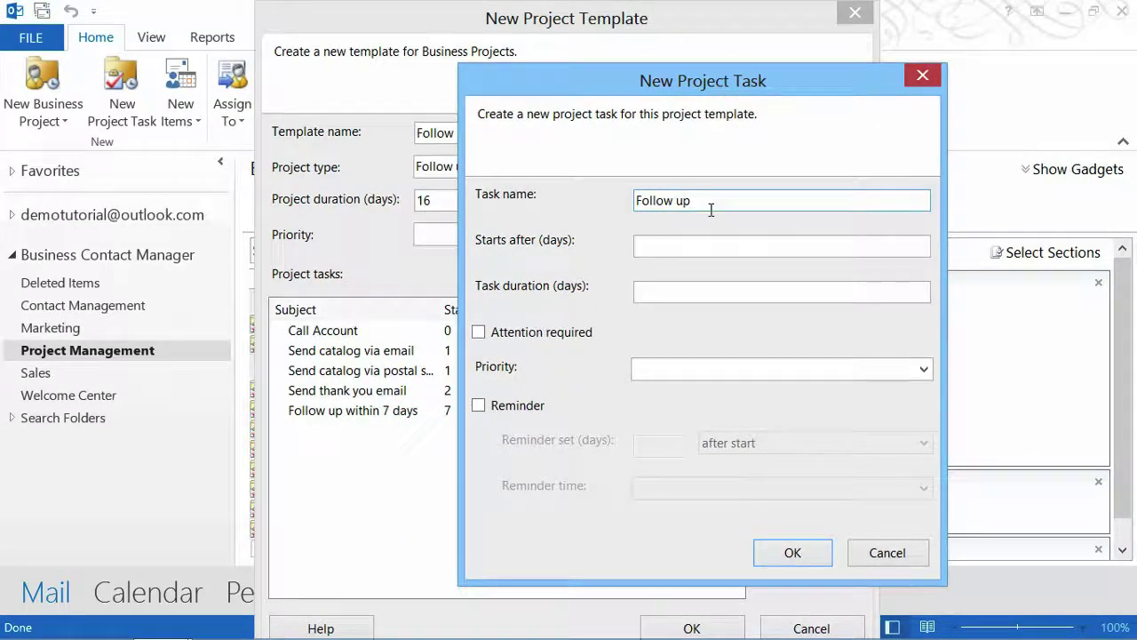
type("ollow up within 14")
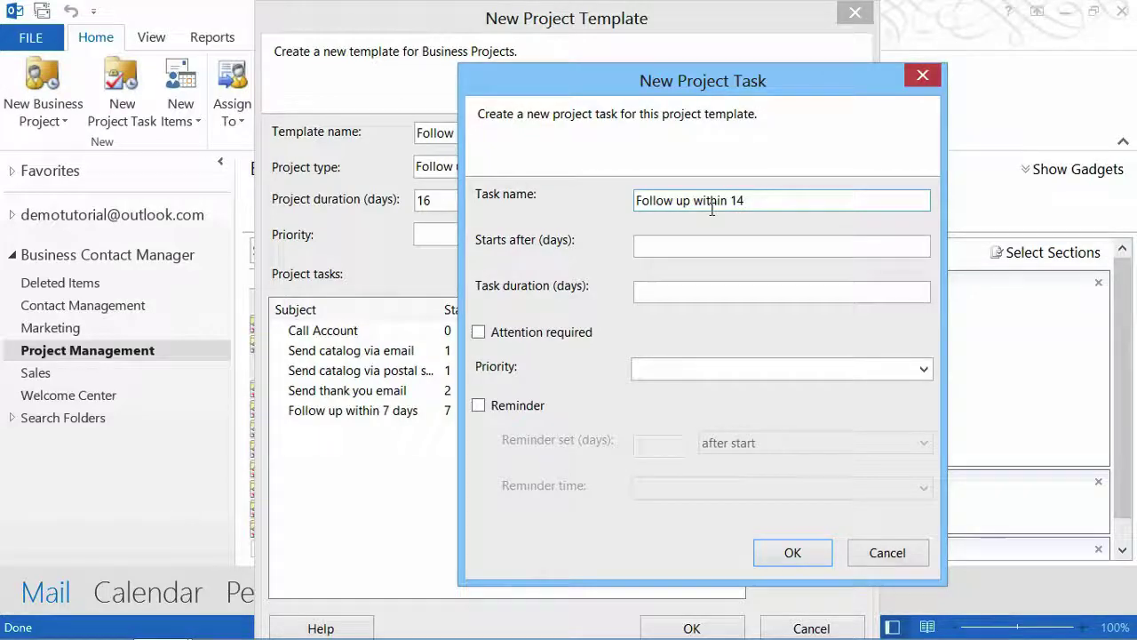
type(" days")
left_click(685, 252)
type("14")
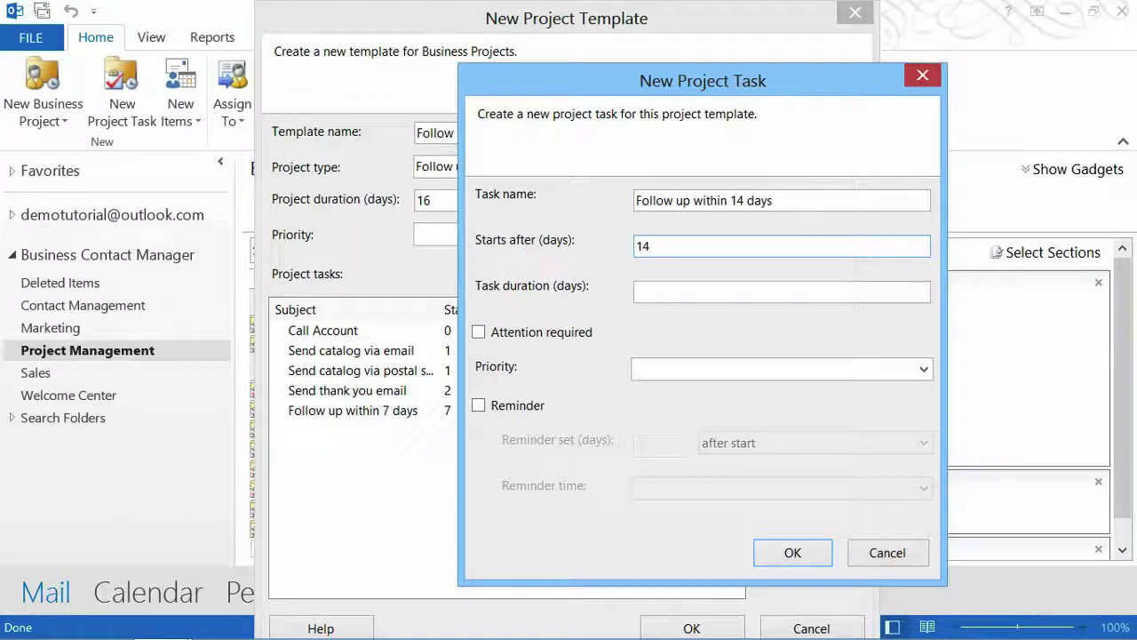
left_click(674, 296)
type("1")
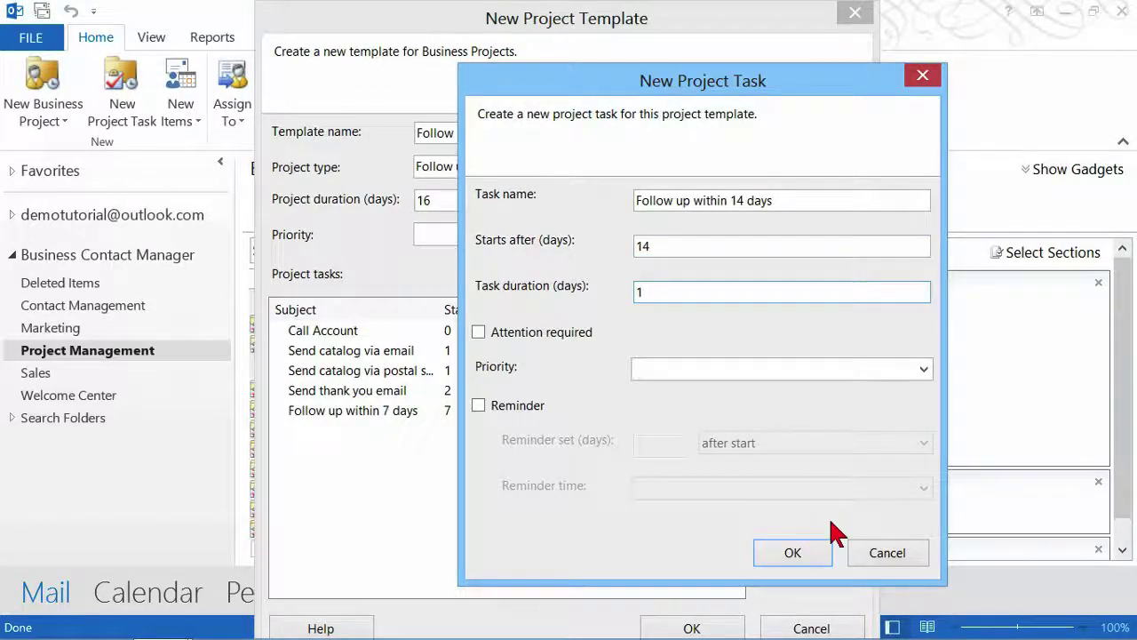
left_click(792, 554)
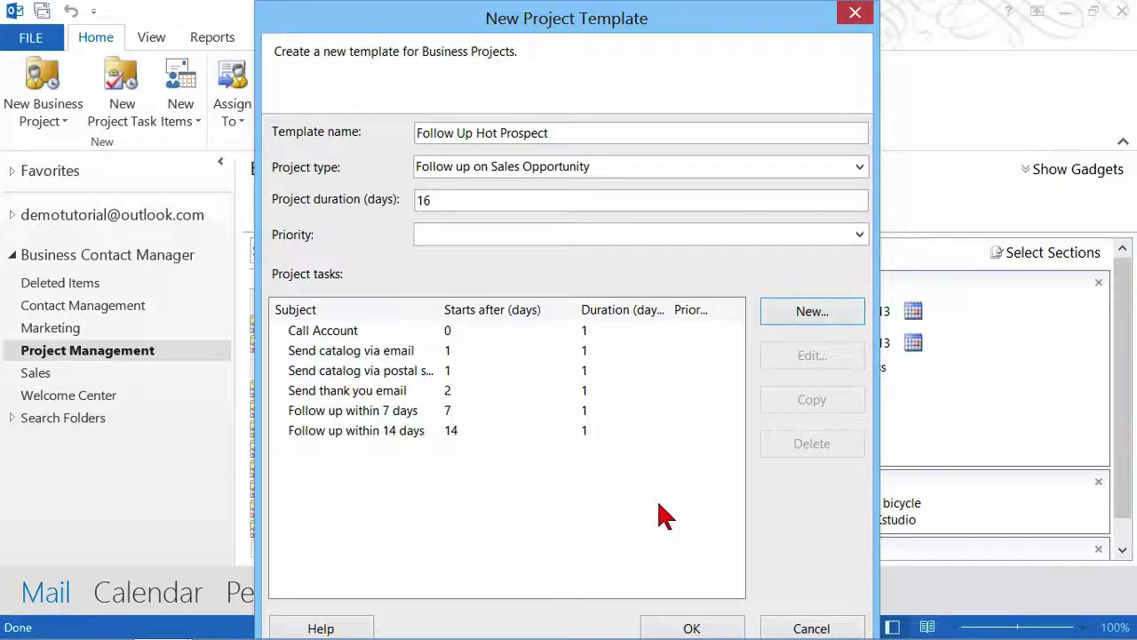
- Save the template, verify Follow Up Hot Prospect is listed with its type, and close the template list
left_click(694, 628)
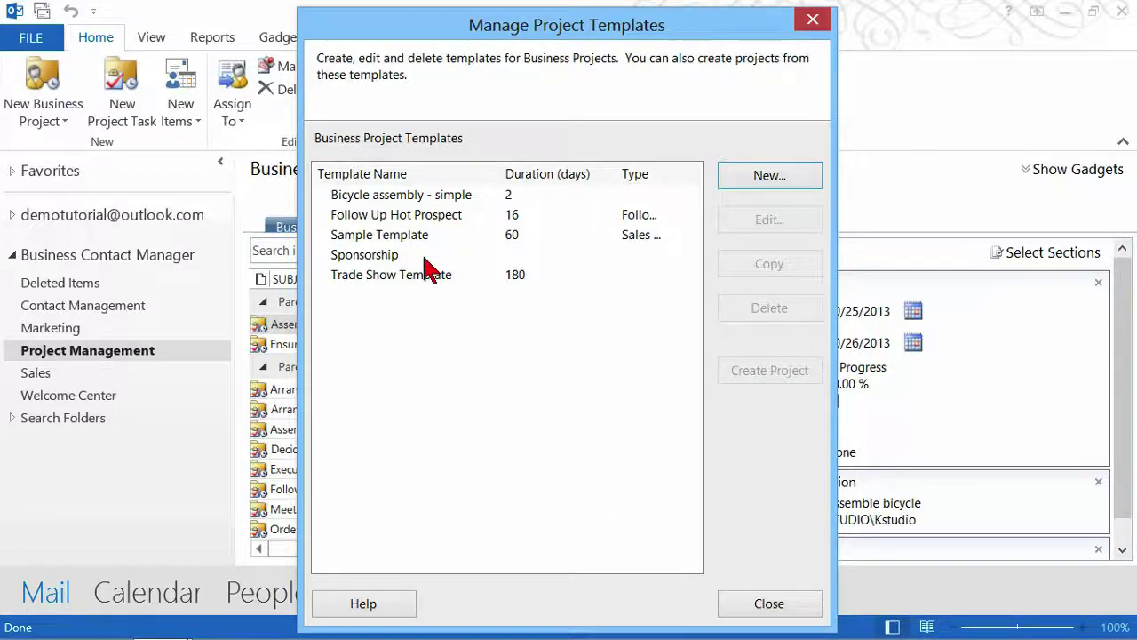
left_click(404, 217)
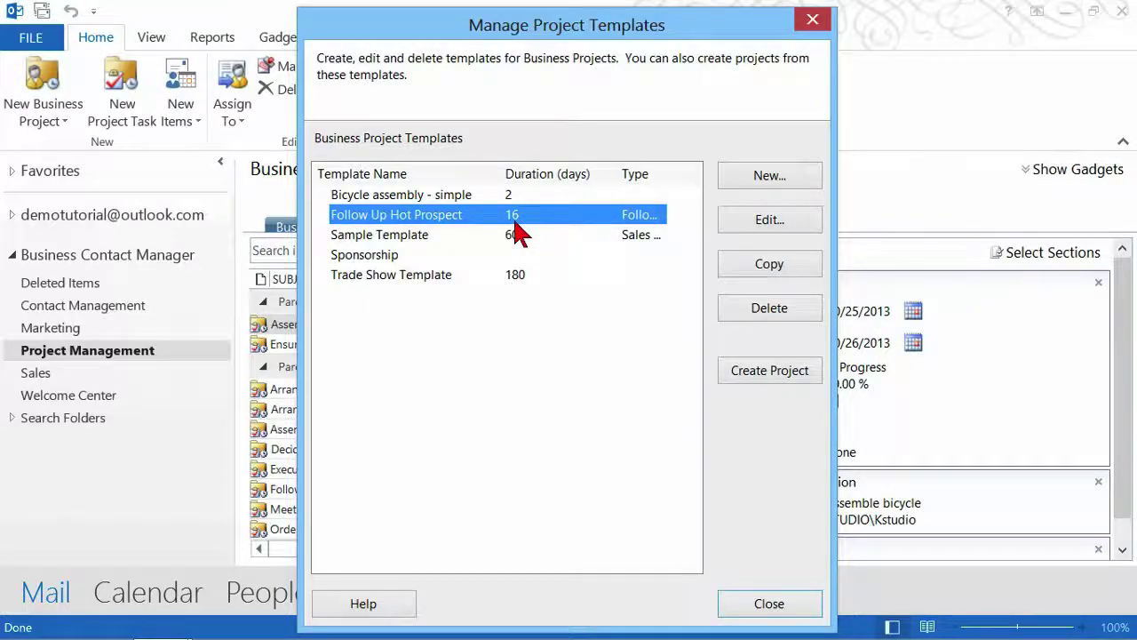
left_click_drag(677, 183, 718, 180)
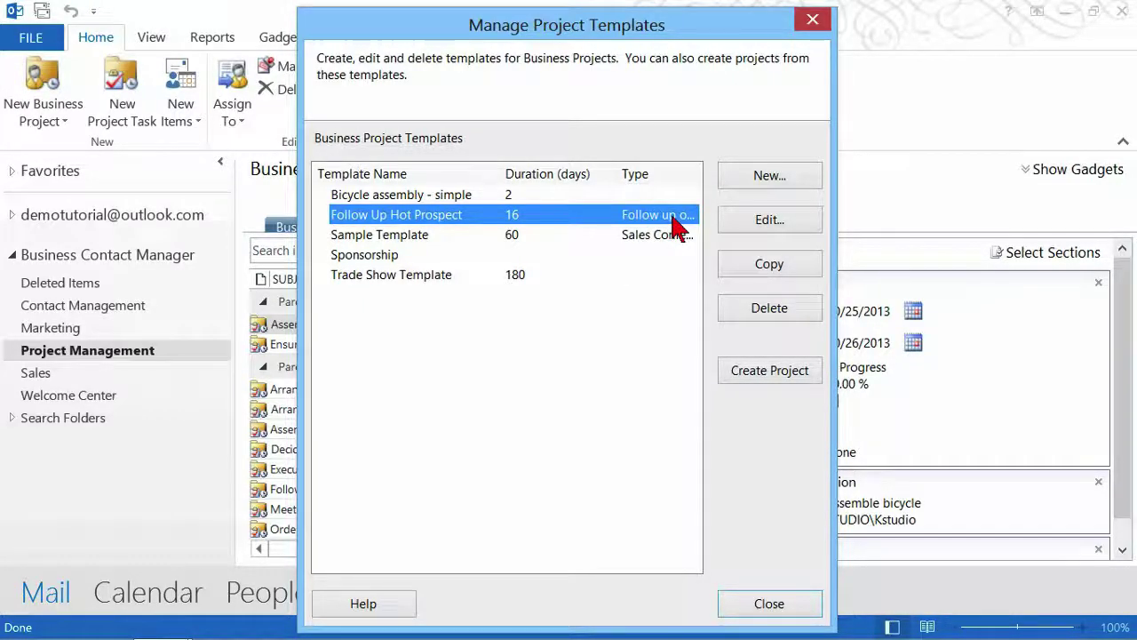
left_click(756, 610)
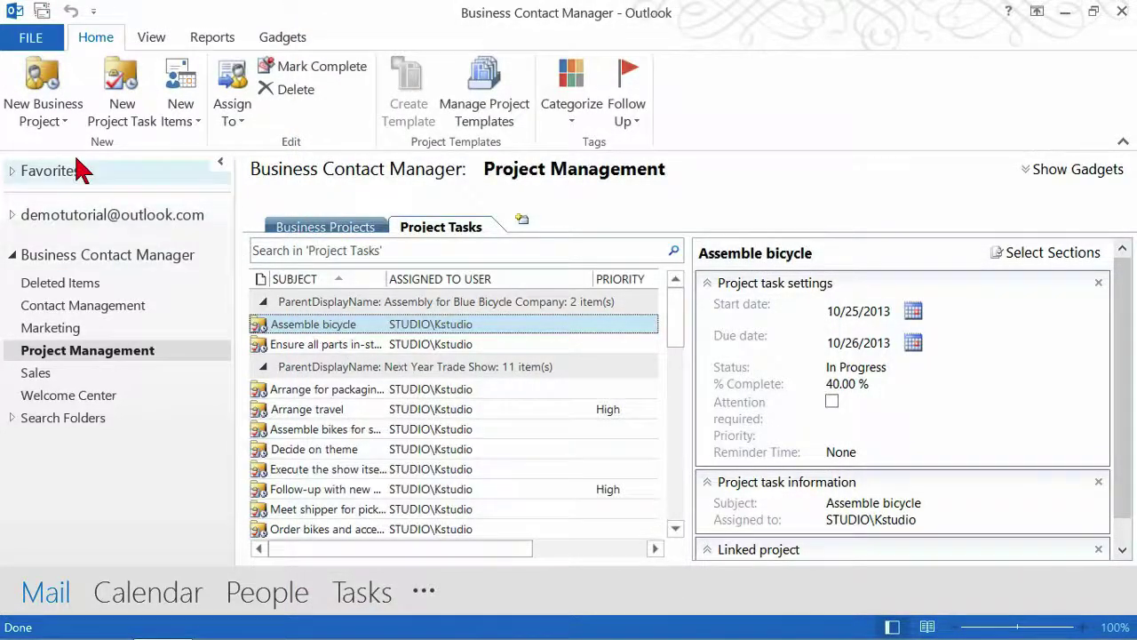
- Create project 'Erase Me' from the Follow Up Hot Prospect template, linked to Amazing sports store
left_click(51, 131)
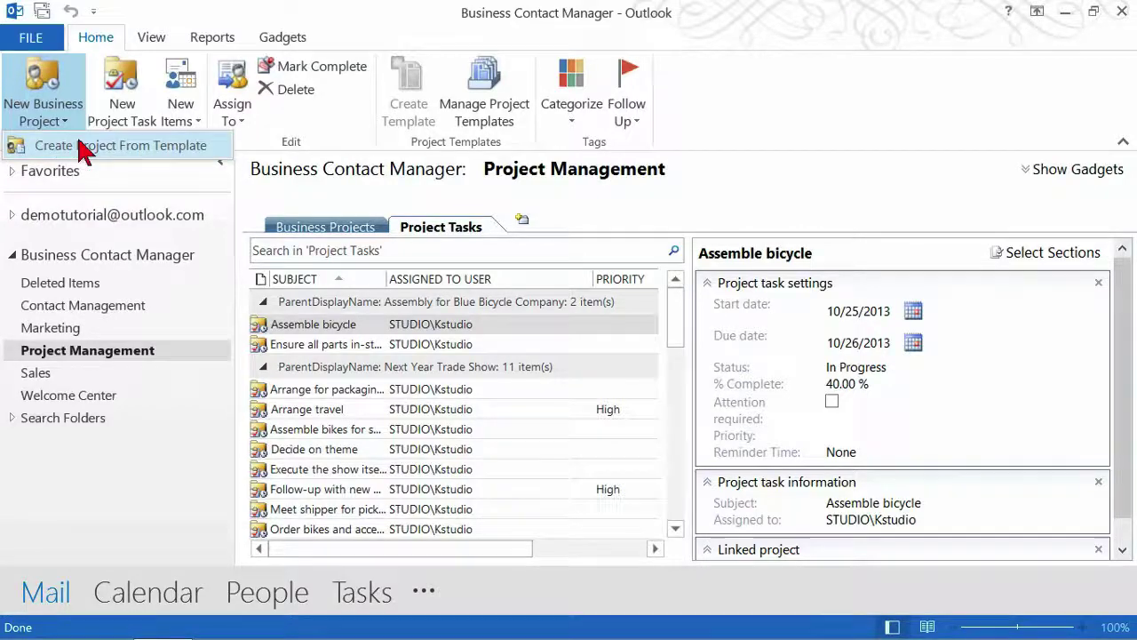
left_click(108, 149)
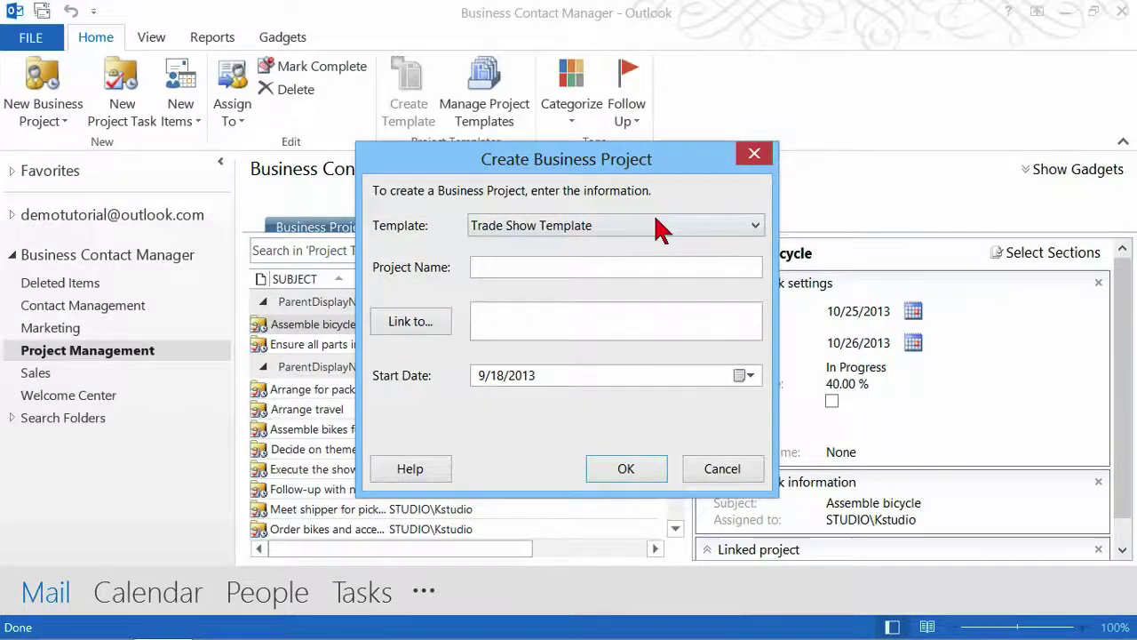
left_click(755, 228)
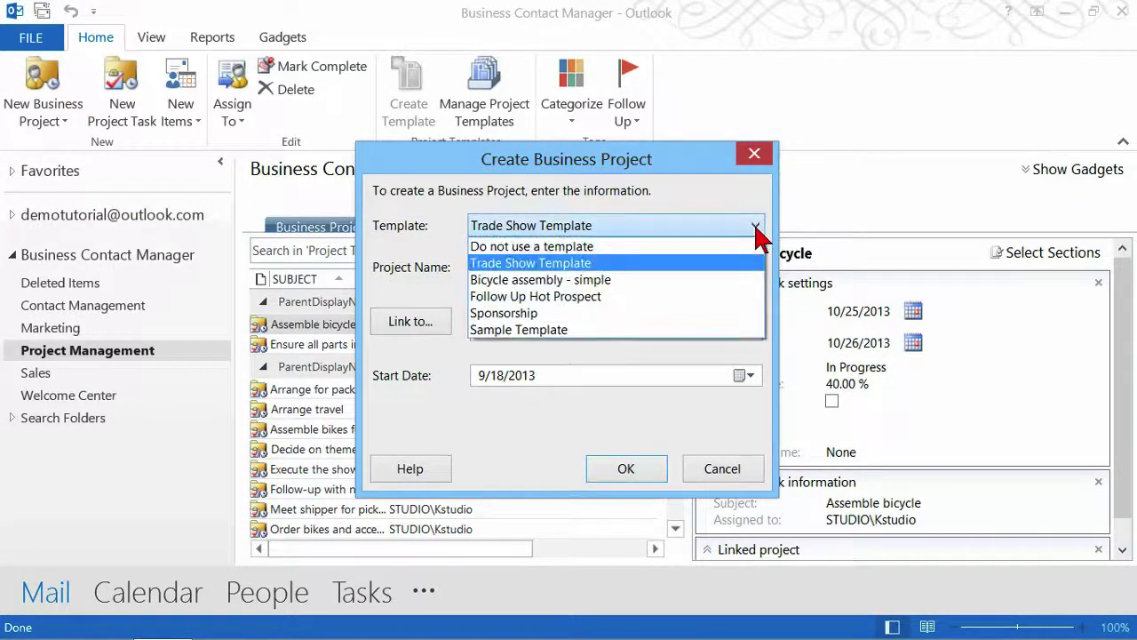
left_click(648, 302)
left_click(525, 275)
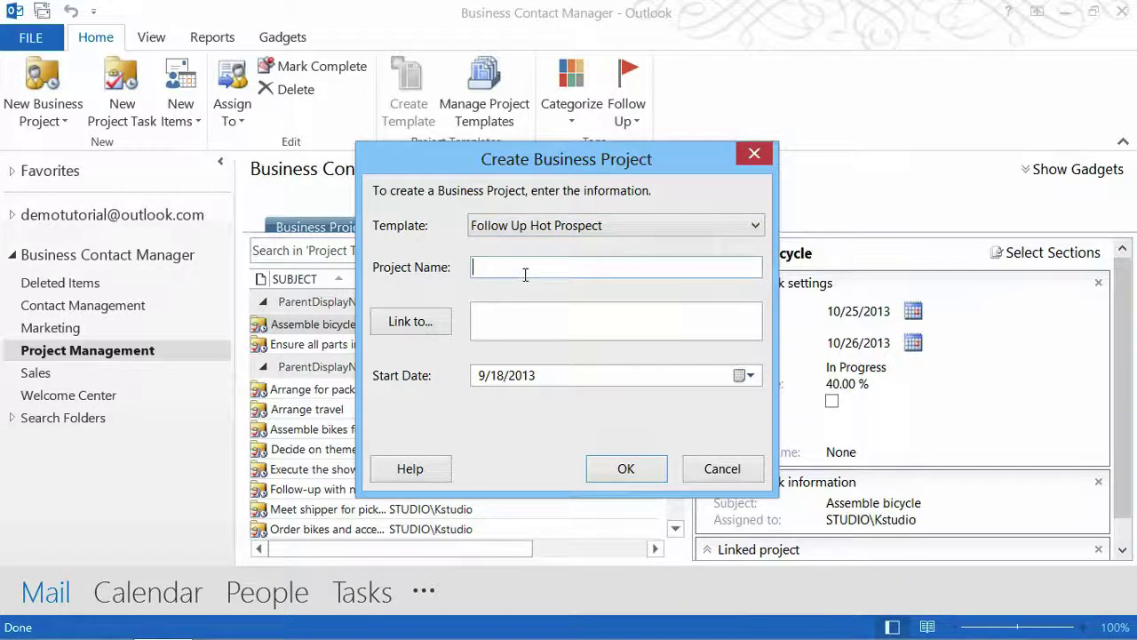
type("Erase Me")
left_click(435, 330)
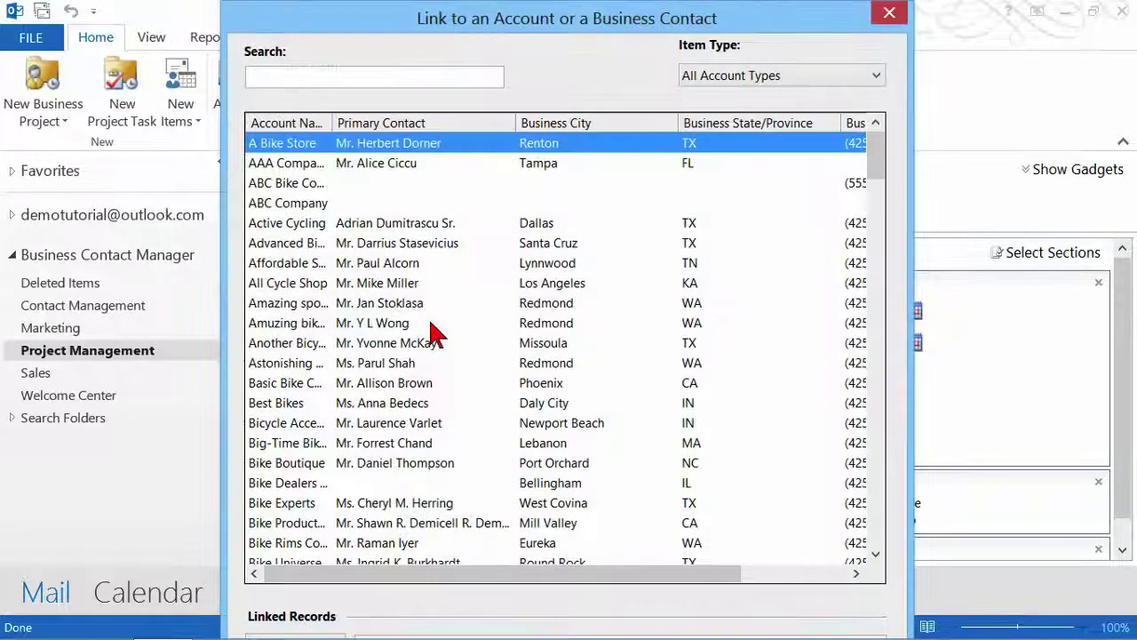
double_click(300, 310)
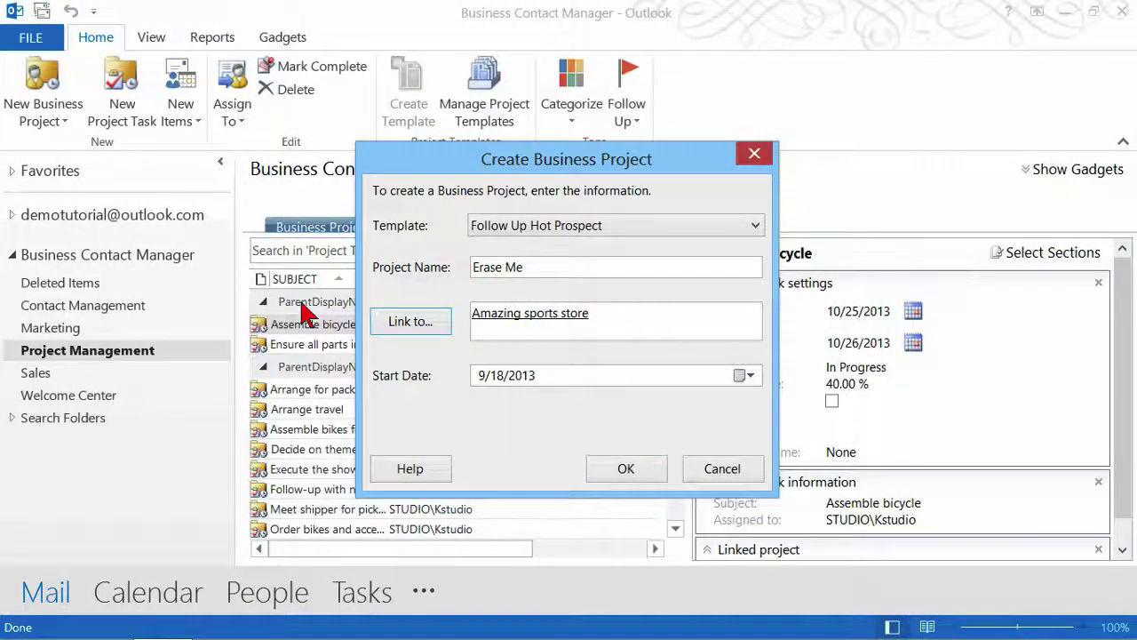
left_click(647, 471)
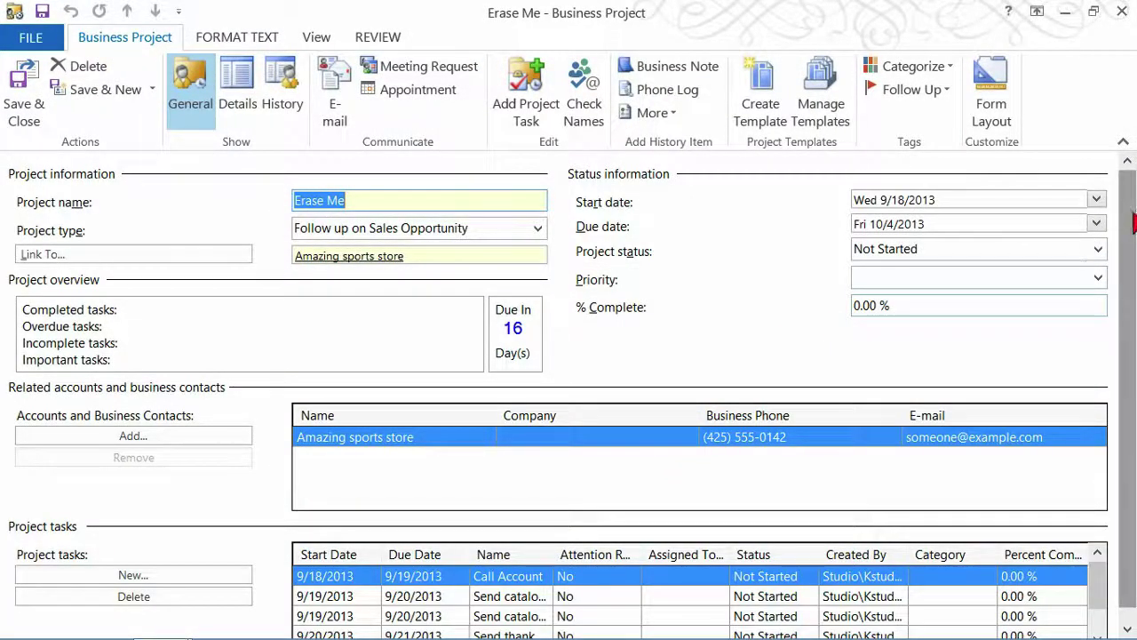
- Widen the Name column so Erase Me's task names read in full, through 'Follow up within 14 days'
left_click_drag(1128, 227, 1134, 352)
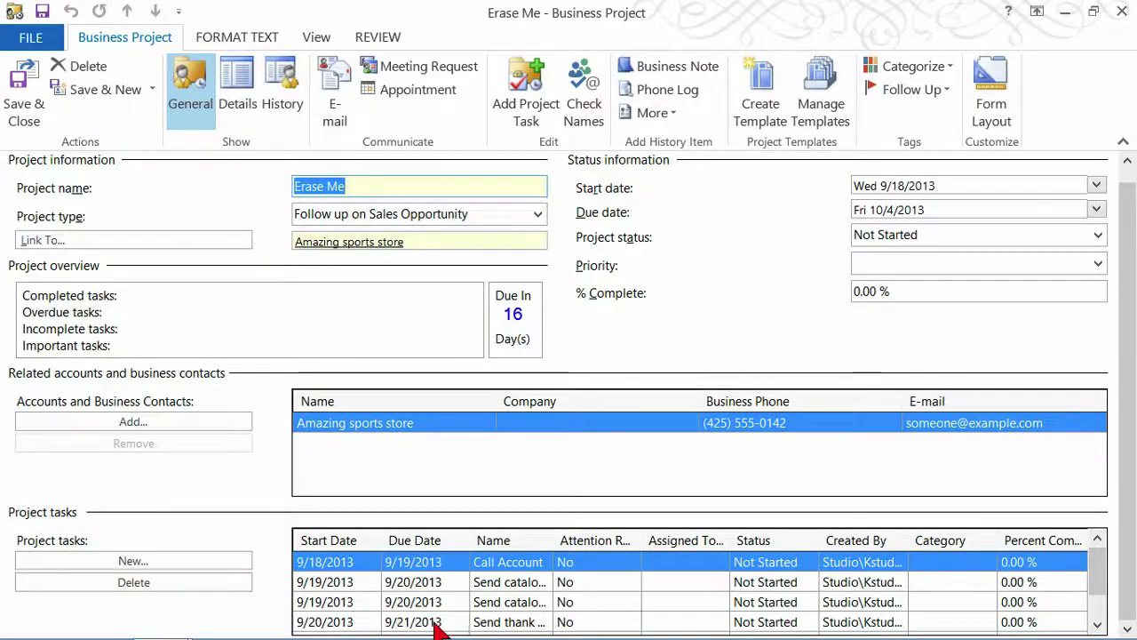
left_click(1097, 625)
left_click(1097, 625)
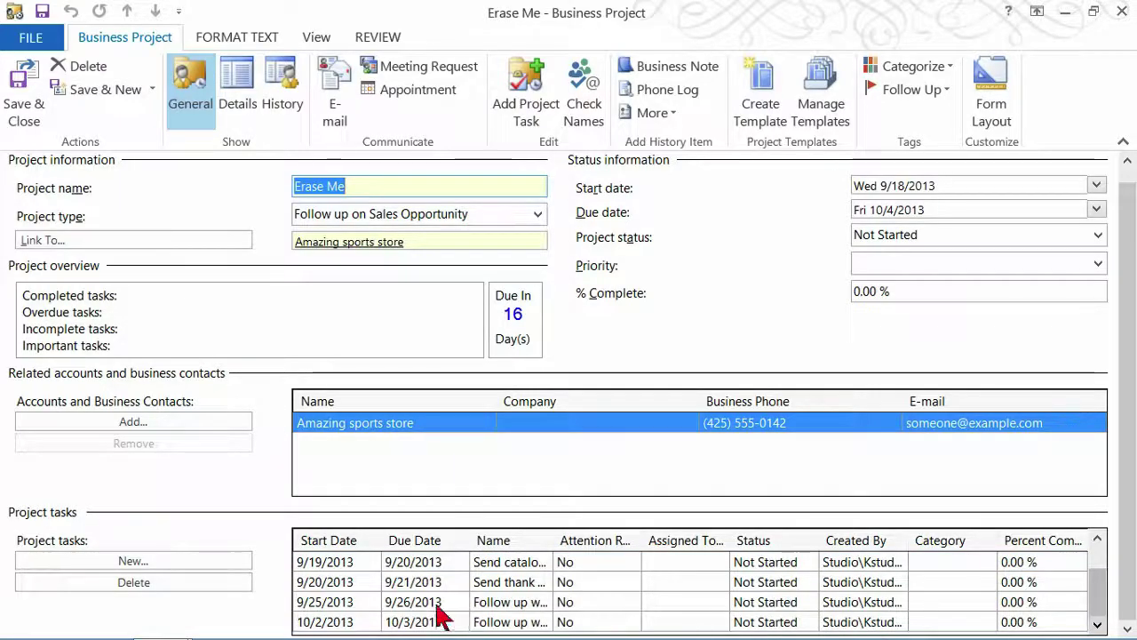
left_click(323, 604)
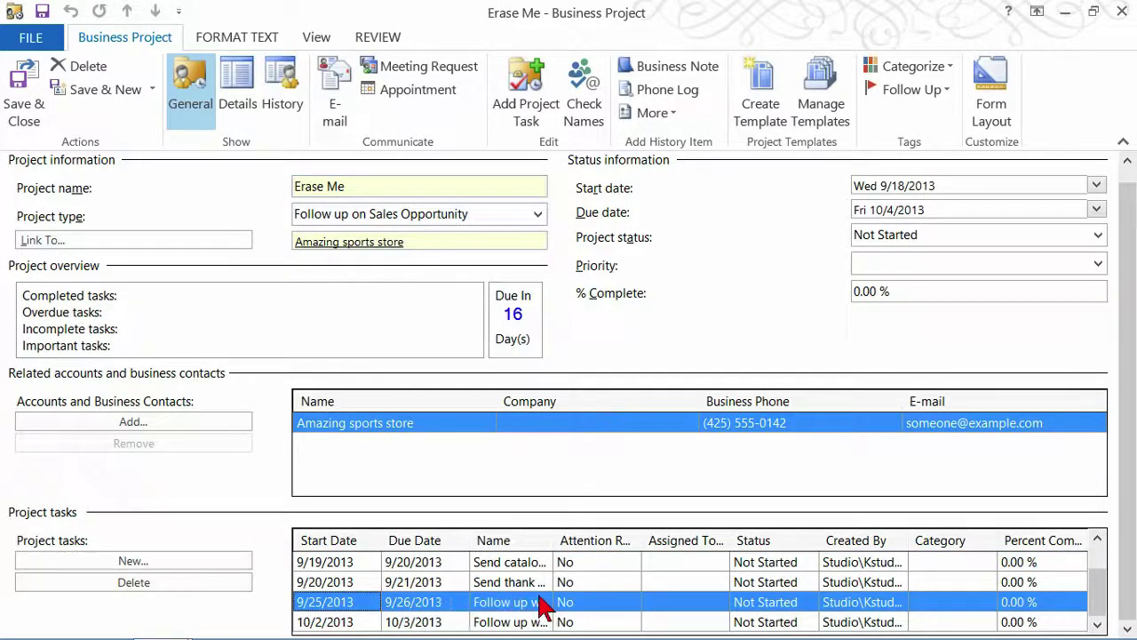
left_click_drag(566, 558, 668, 542)
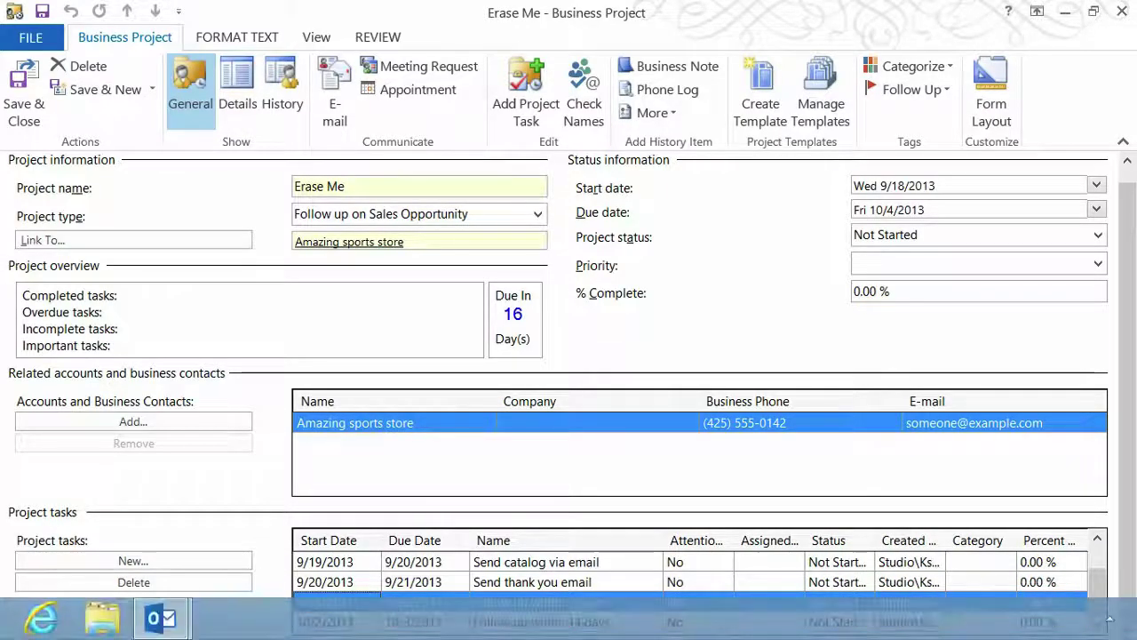
left_click(347, 622)
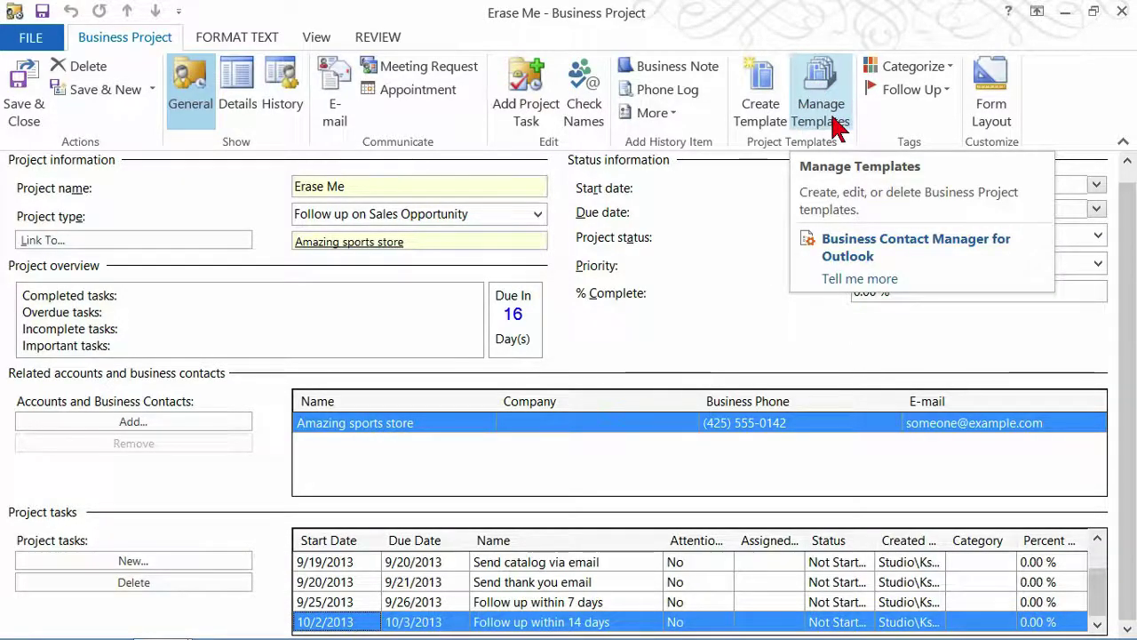
- Close the Erase Me project form, then delete Erase Me from the Business Projects list
left_click(1121, 22)
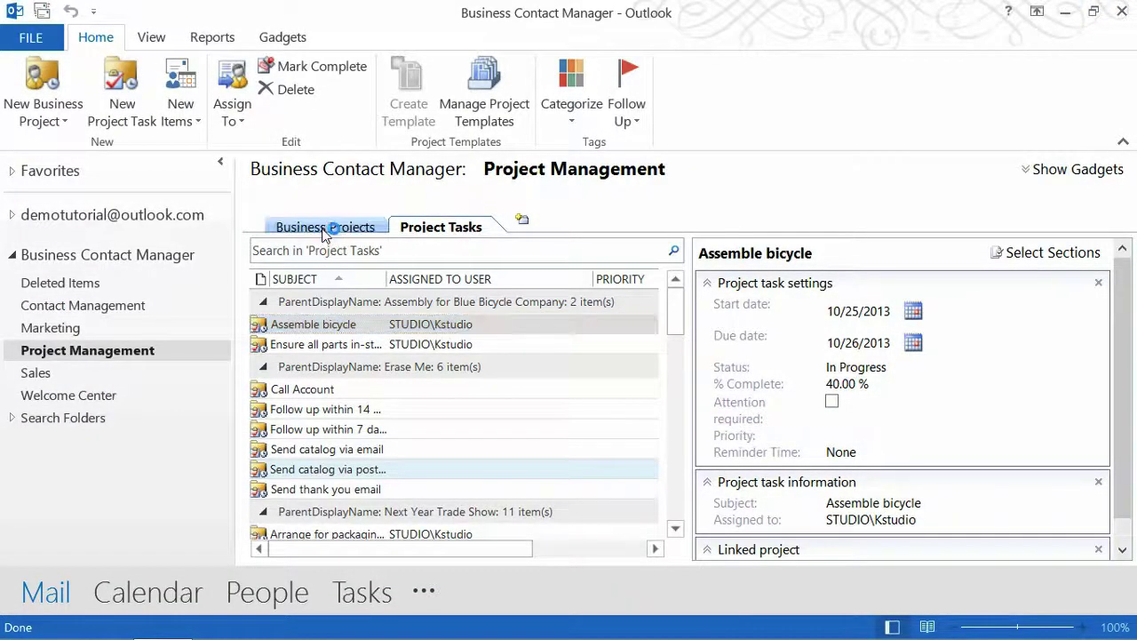
left_click(324, 228)
left_click(267, 319)
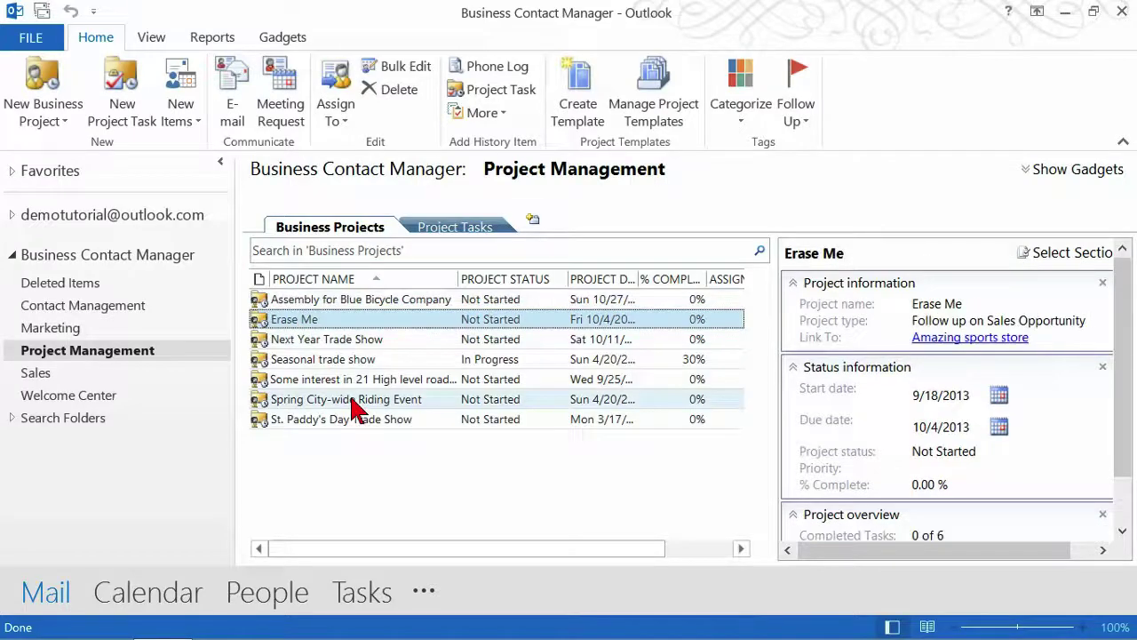
key("Delete")
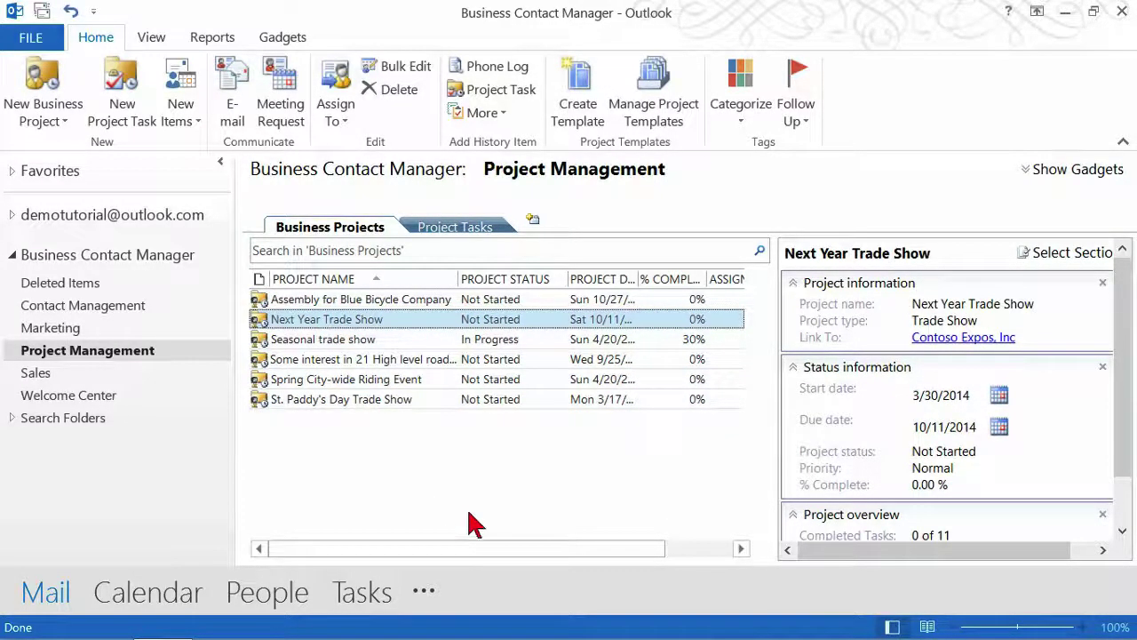
- Widen Template Name, then open Follow Up Hot Prospect for editing to check its six tasks
left_click(655, 97)
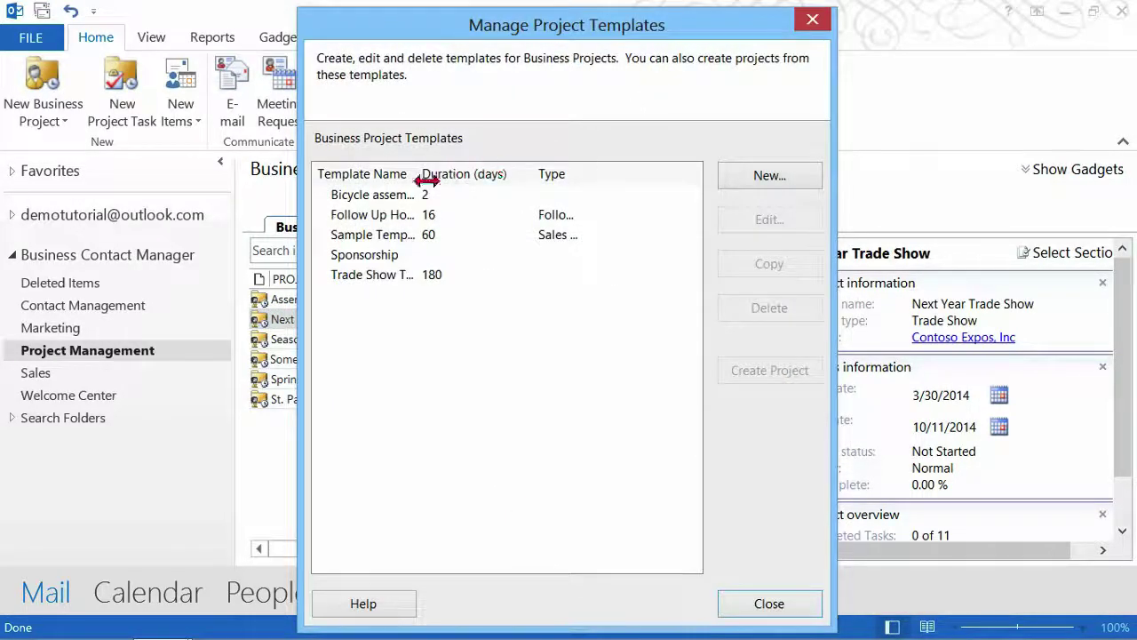
left_click_drag(419, 177, 452, 179)
left_click_drag(504, 175, 511, 175)
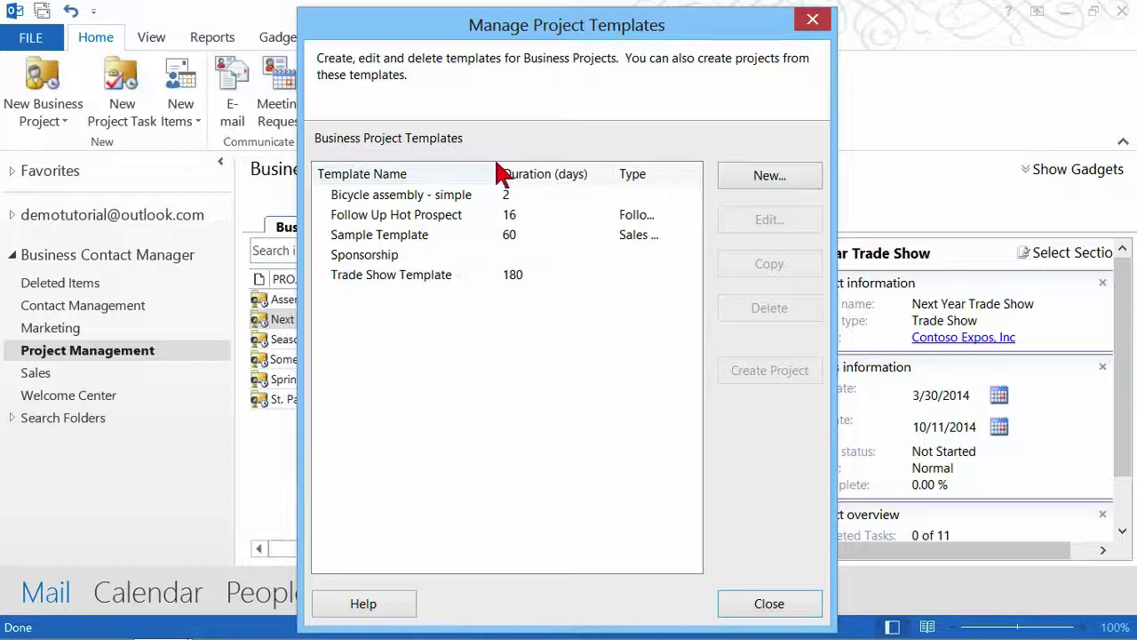
left_click(442, 222)
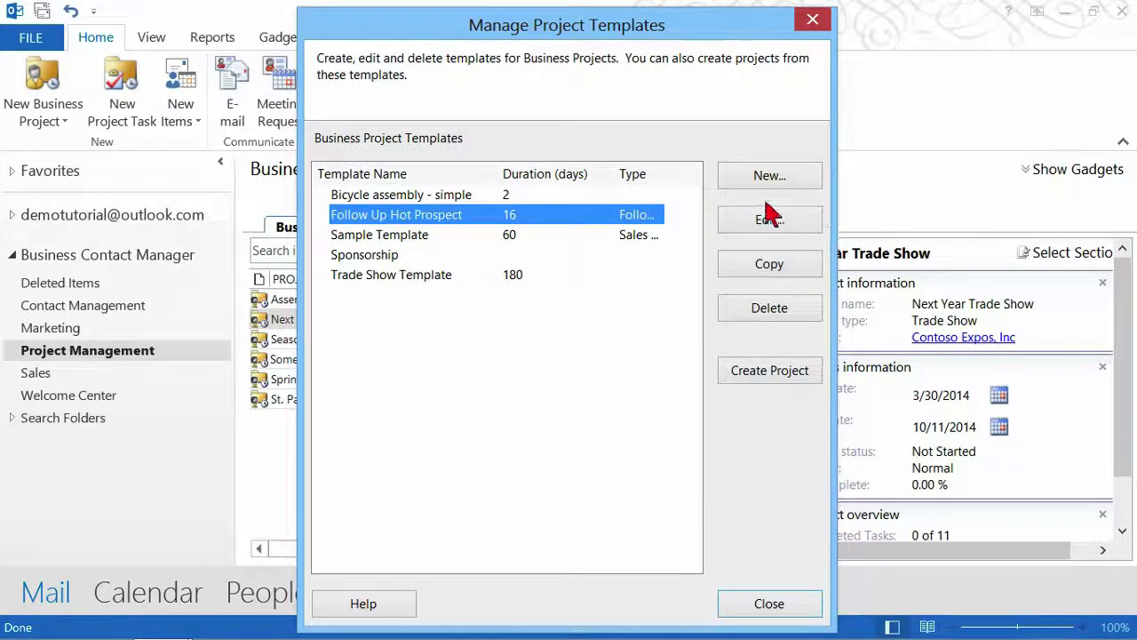
left_click(782, 224)
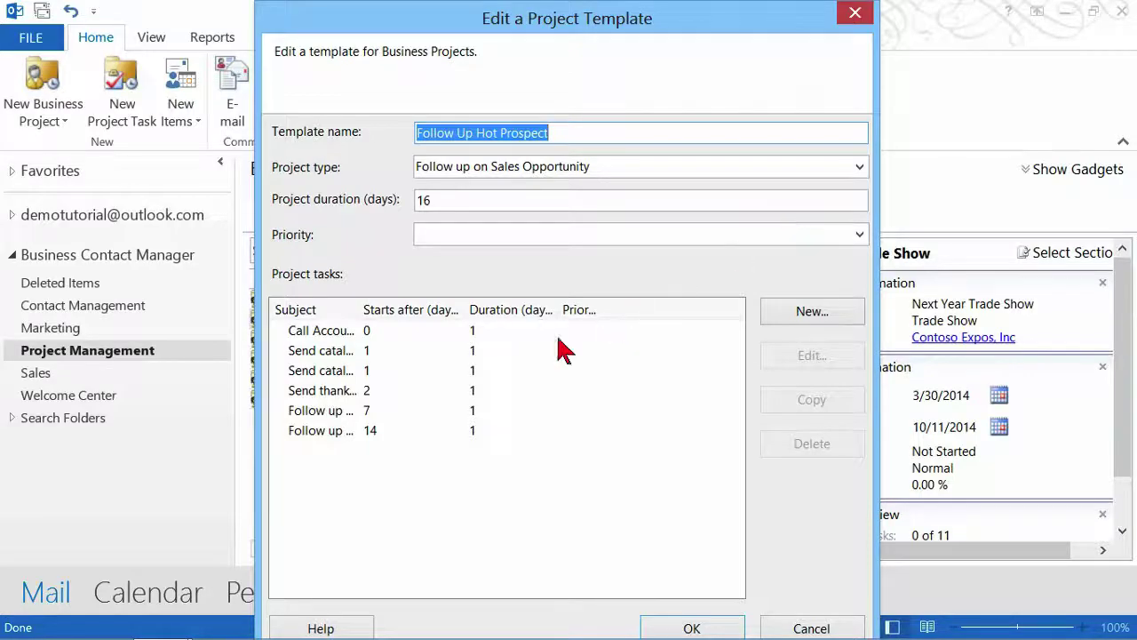
left_click(351, 353)
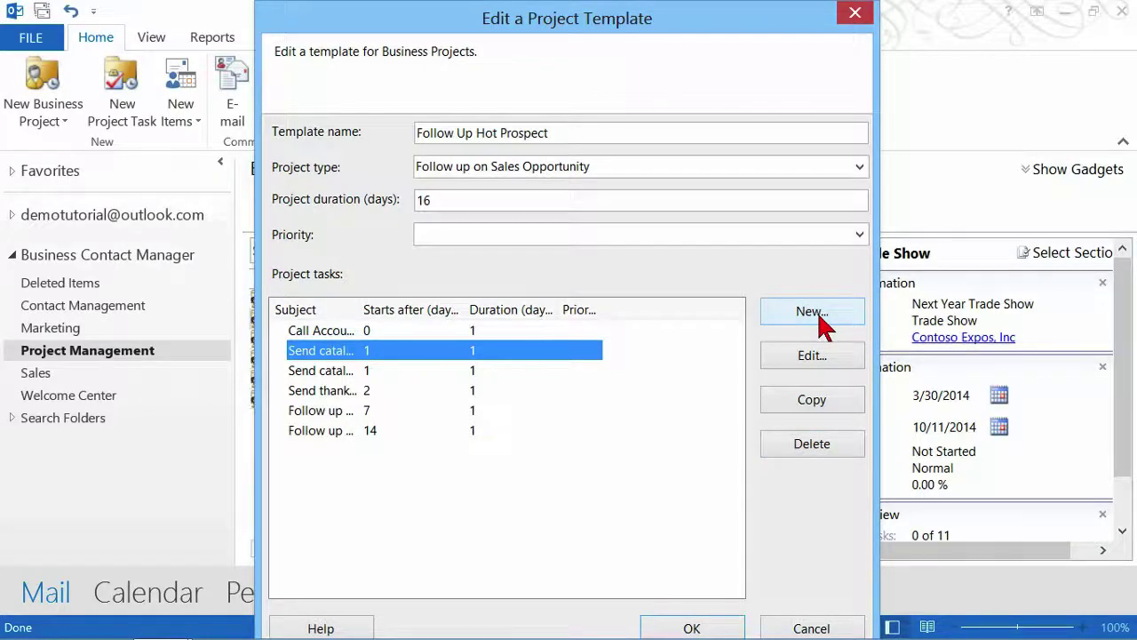
left_click(855, 15)
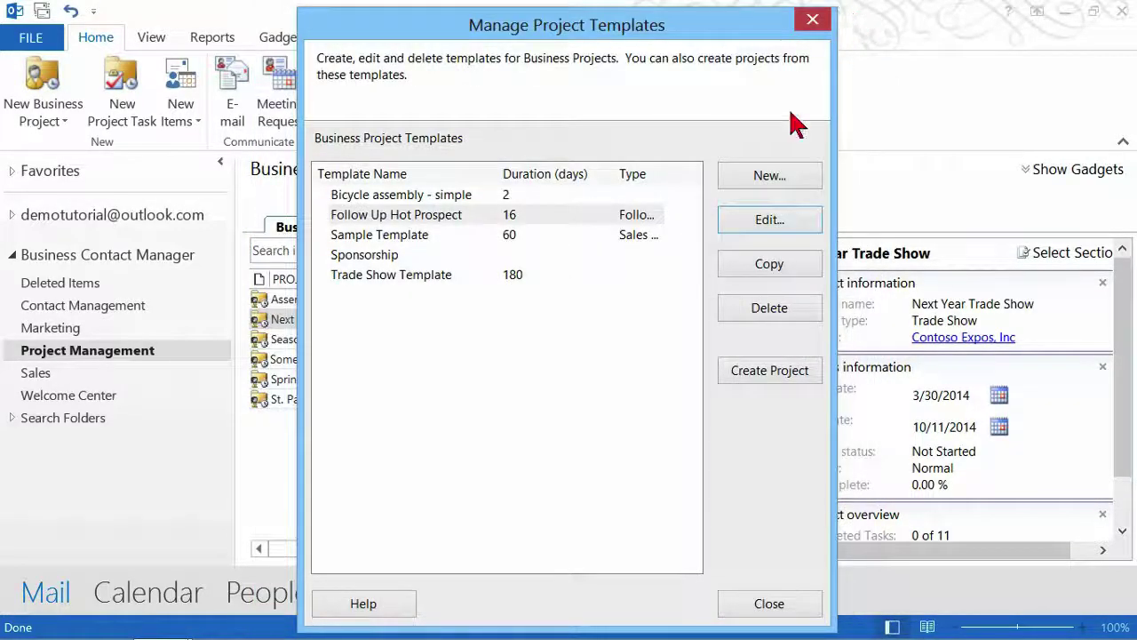
left_click(376, 258)
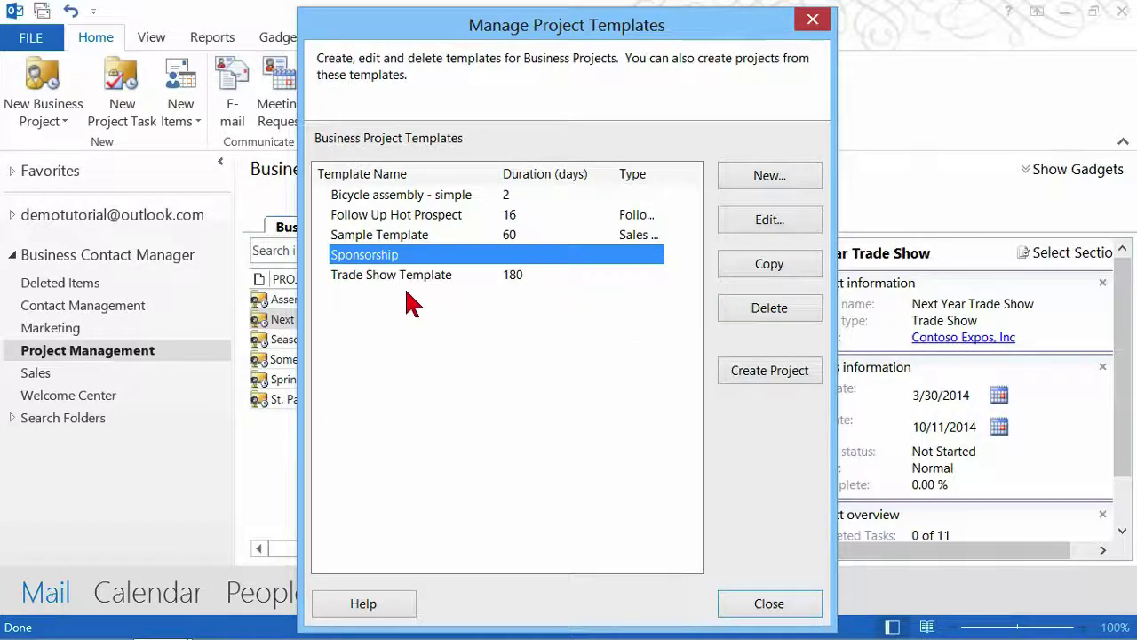
left_click(381, 275)
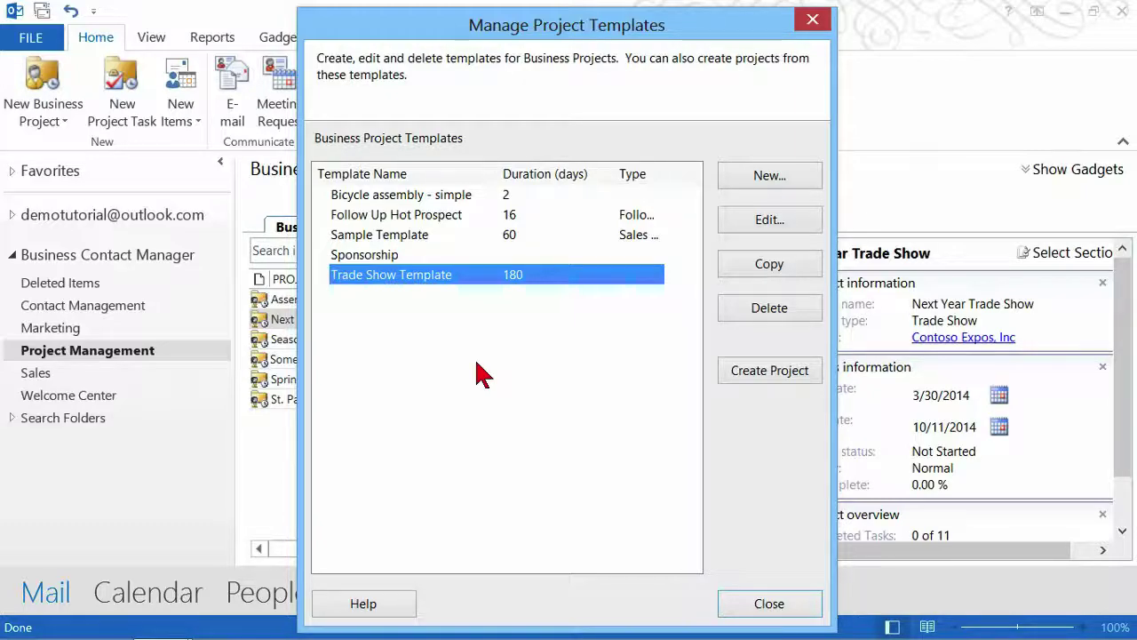
left_click(779, 378)
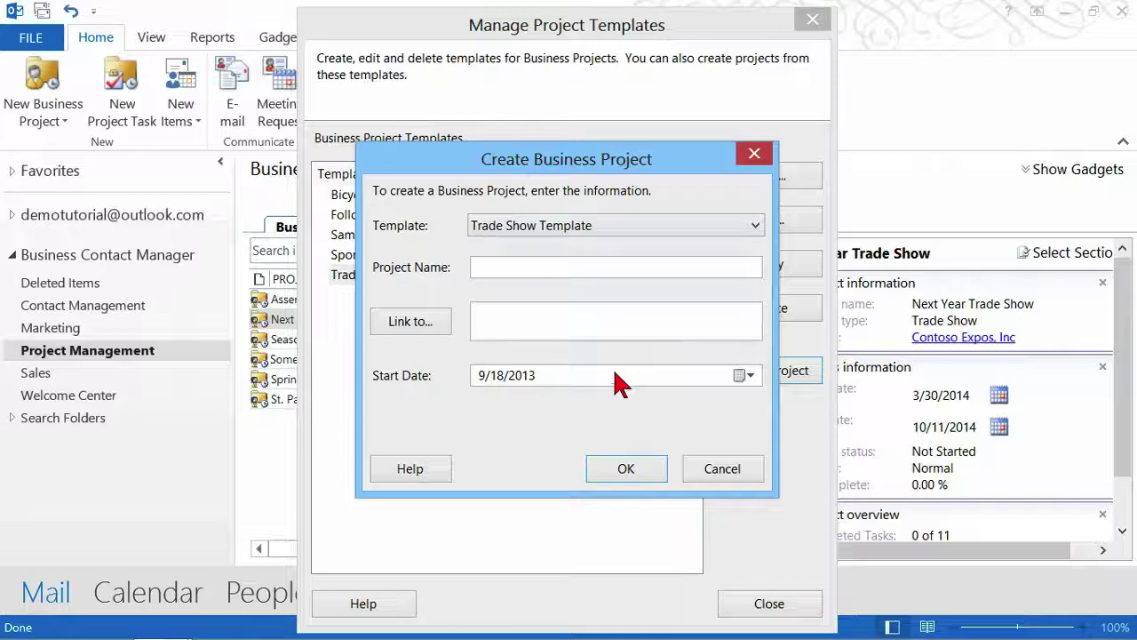
left_click(755, 154)
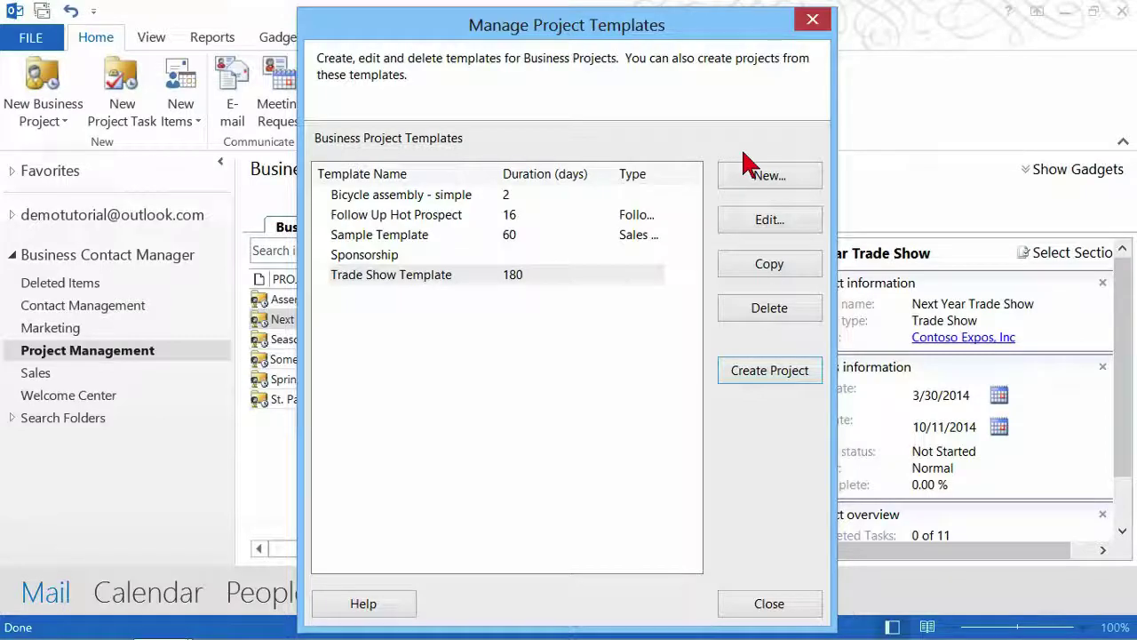
- Close Manage Project Templates, then cancel the Create Project Template dialog without naming a template
left_click(812, 21)
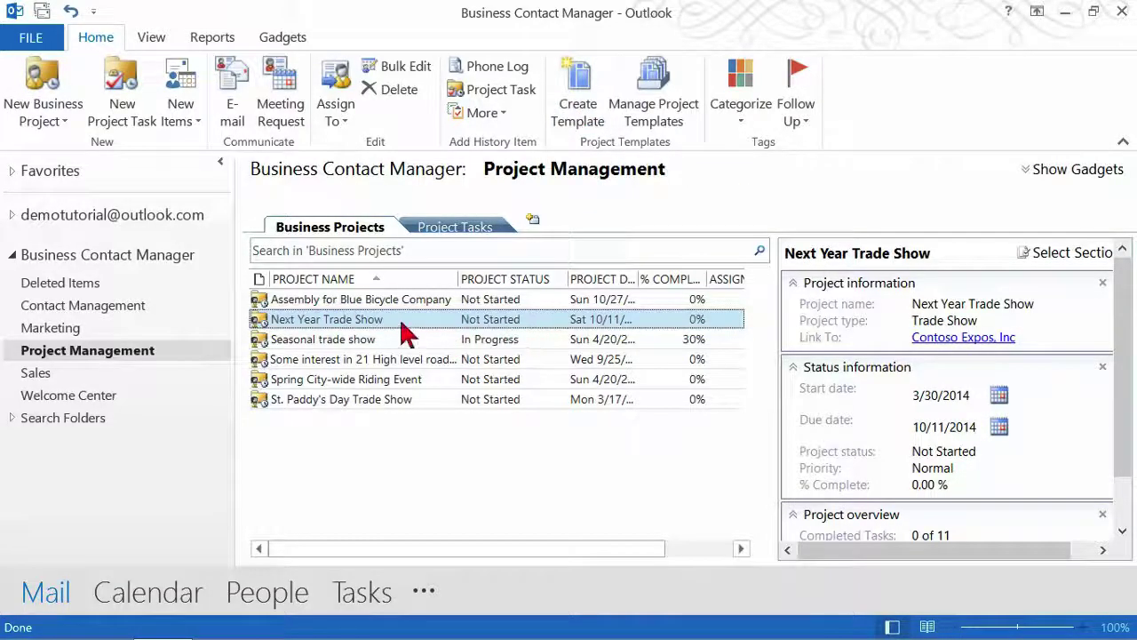
left_click(579, 89)
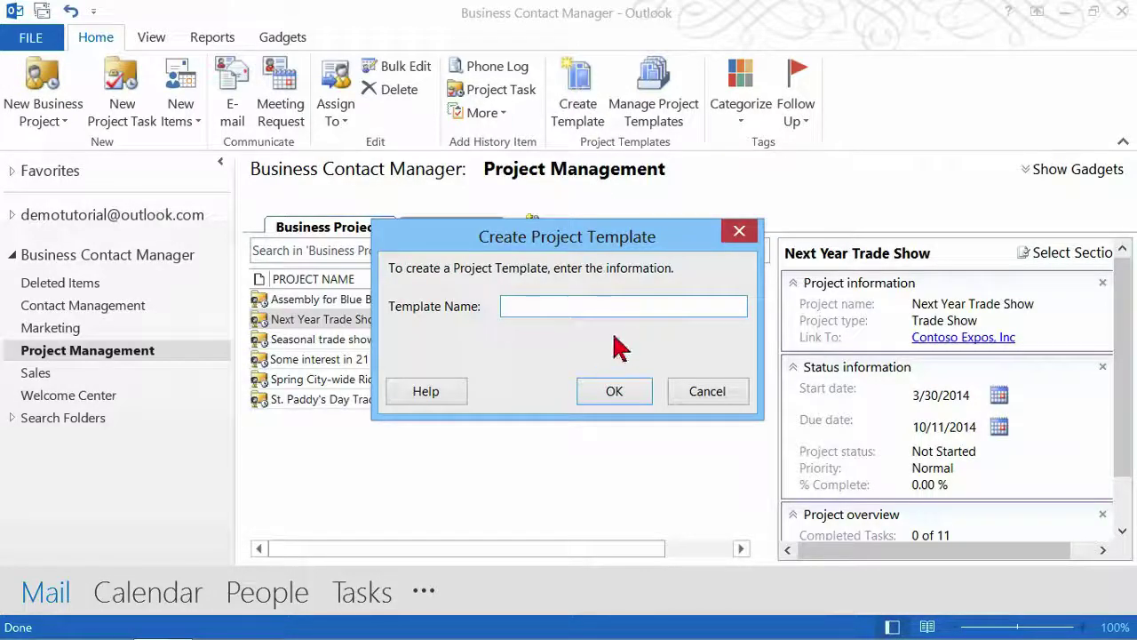
left_click(682, 392)
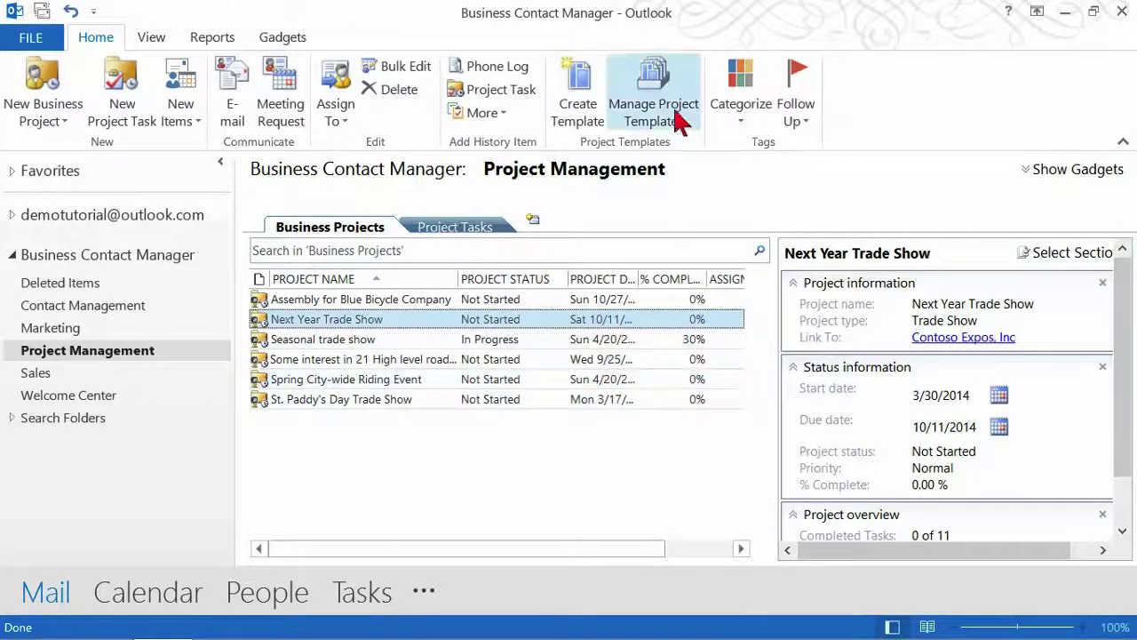